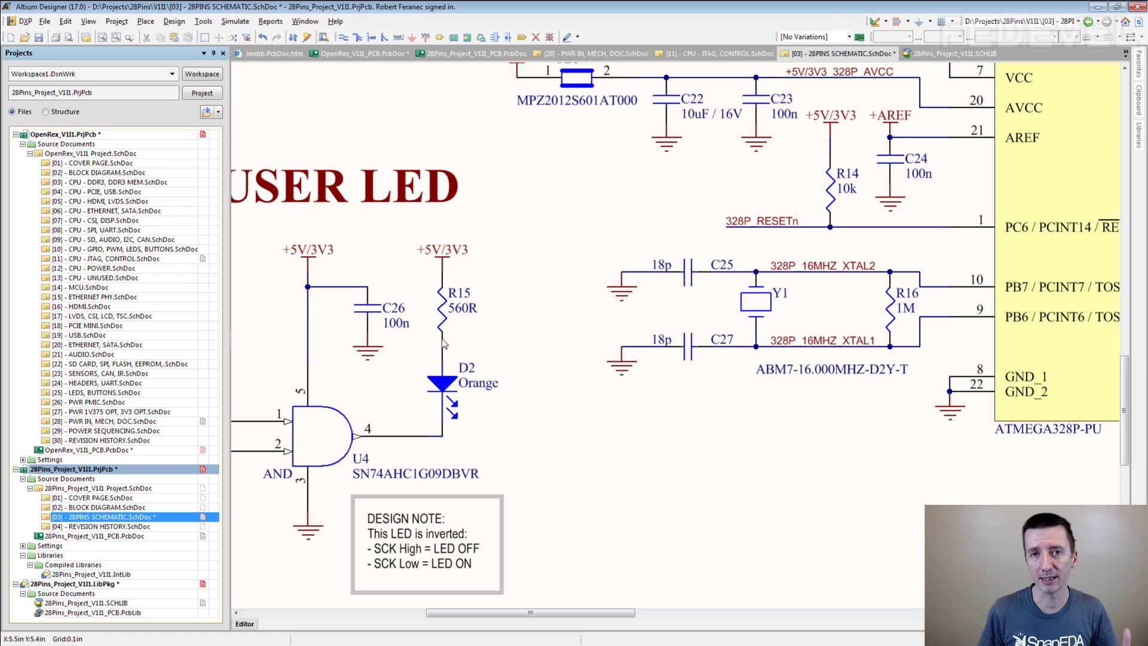
# Step: Paste a copy of R15 beside the USER LED heading and change its value from 560R to 1k
pyautogui.moveTo(443, 343)
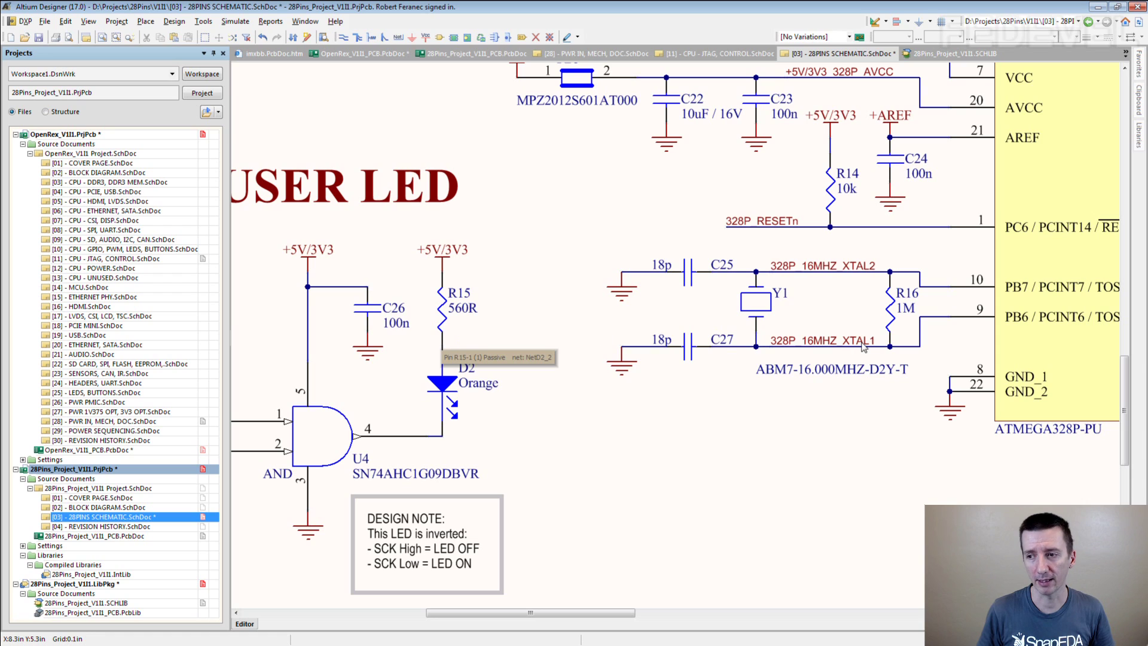
pyautogui.moveTo(868, 347)
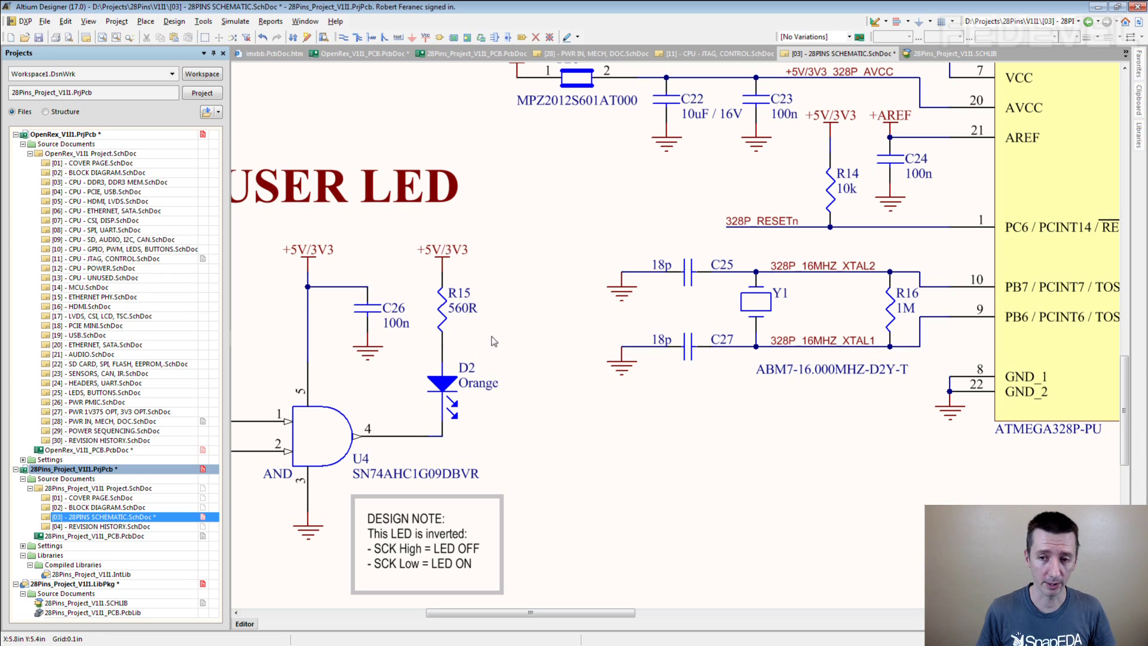
pyautogui.click(515, 224)
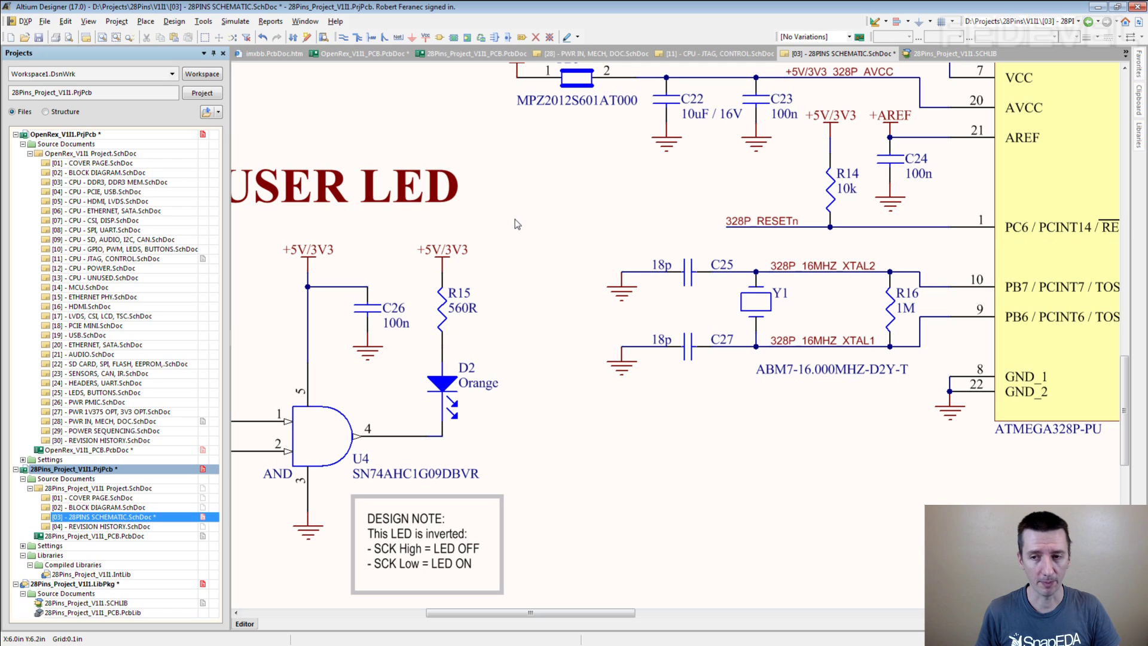
pyautogui.hotkey('ctrl', 'v')
pyautogui.doubleClick(559, 190)
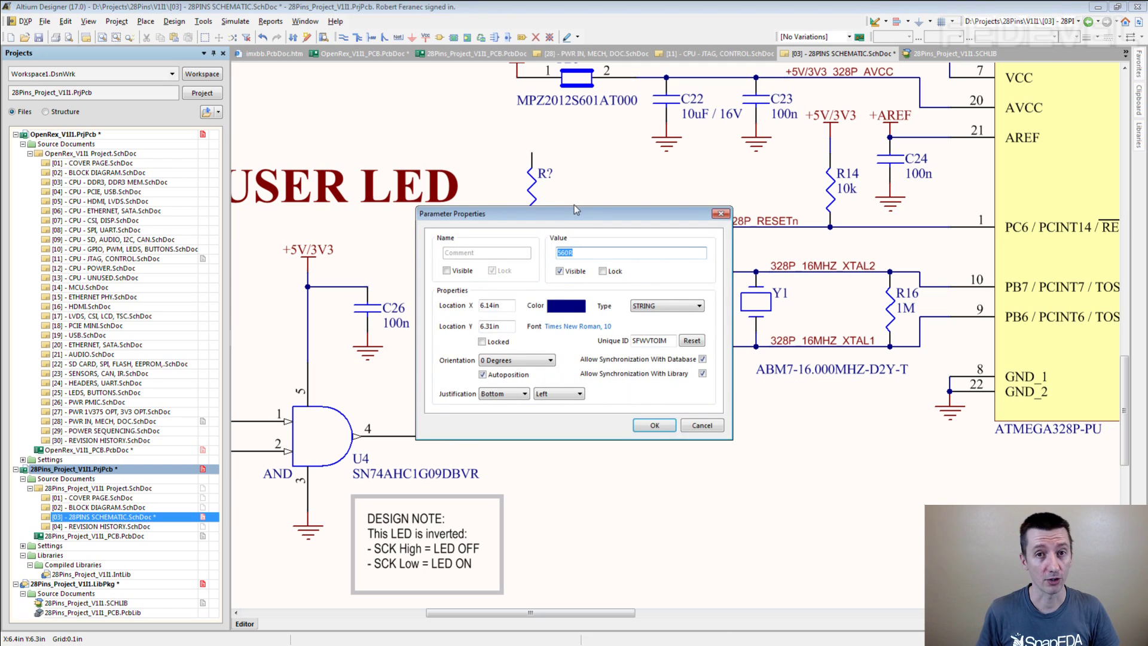
pyautogui.write('1k')
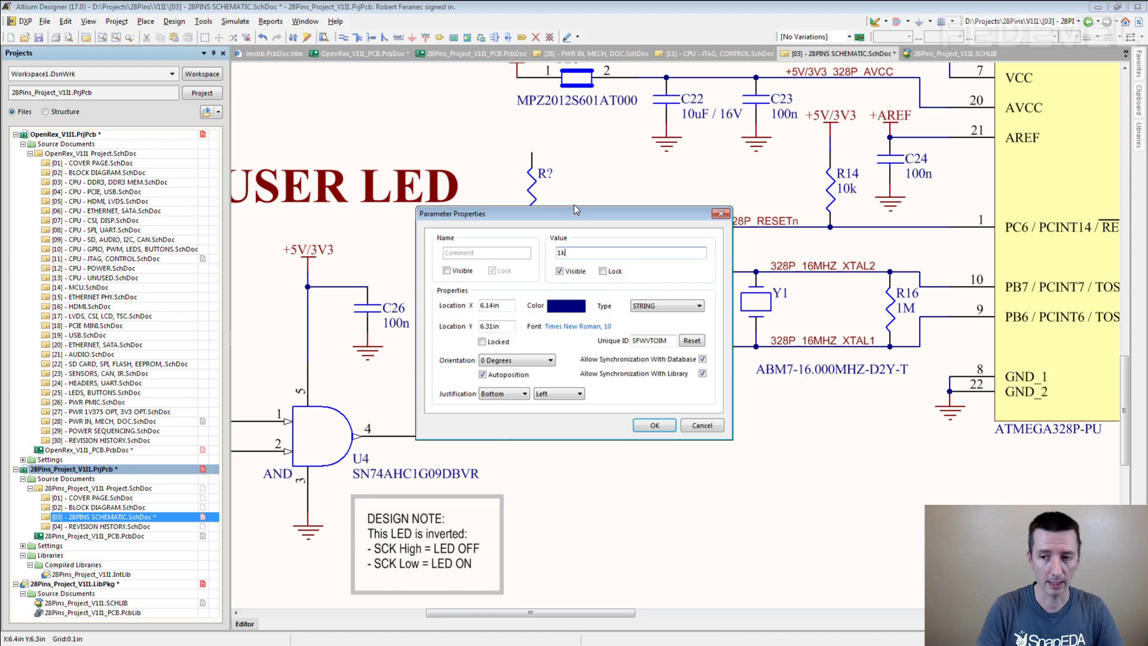
pyautogui.press('Return')
pyautogui.click(591, 257)
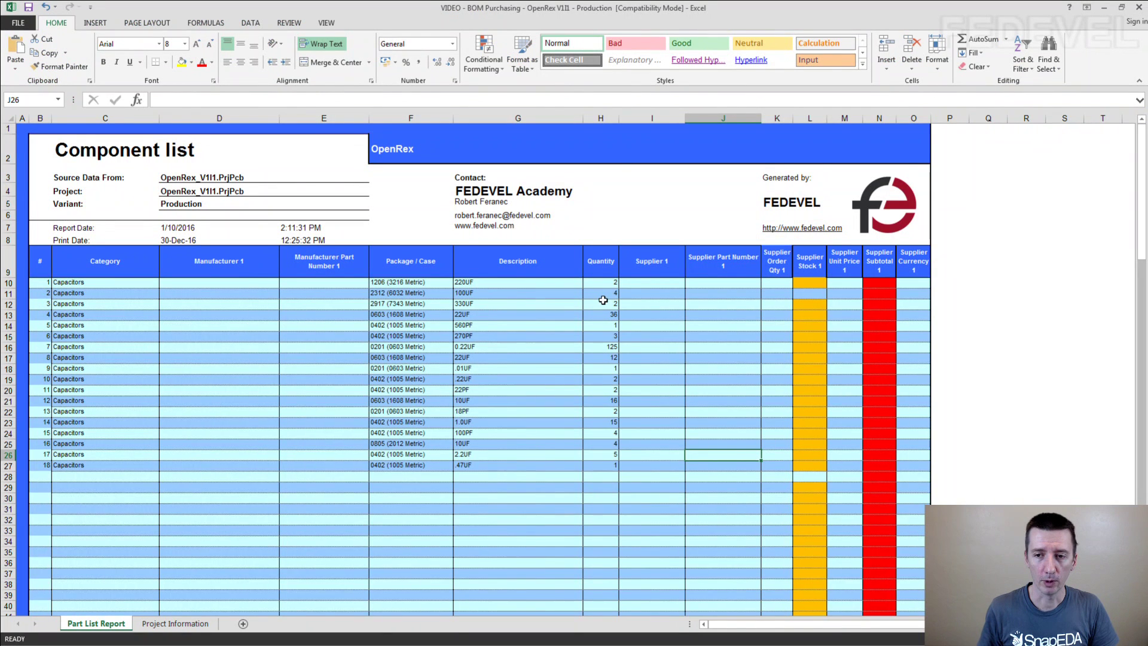
# Step: Inspect the capacitor Description (220UF to .47UF) and Package columns and the empty Manufacturer Part Number column
pyautogui.click(501, 464)
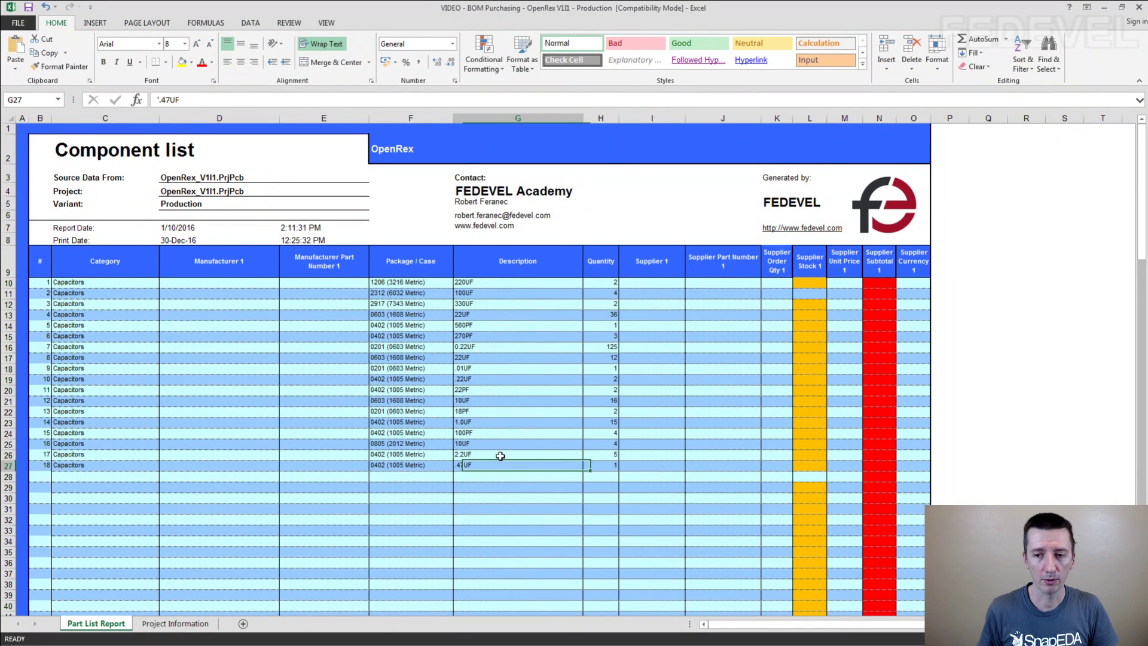
pyautogui.keyDown('shift'); pyautogui.click(494, 283); pyautogui.keyUp('shift')
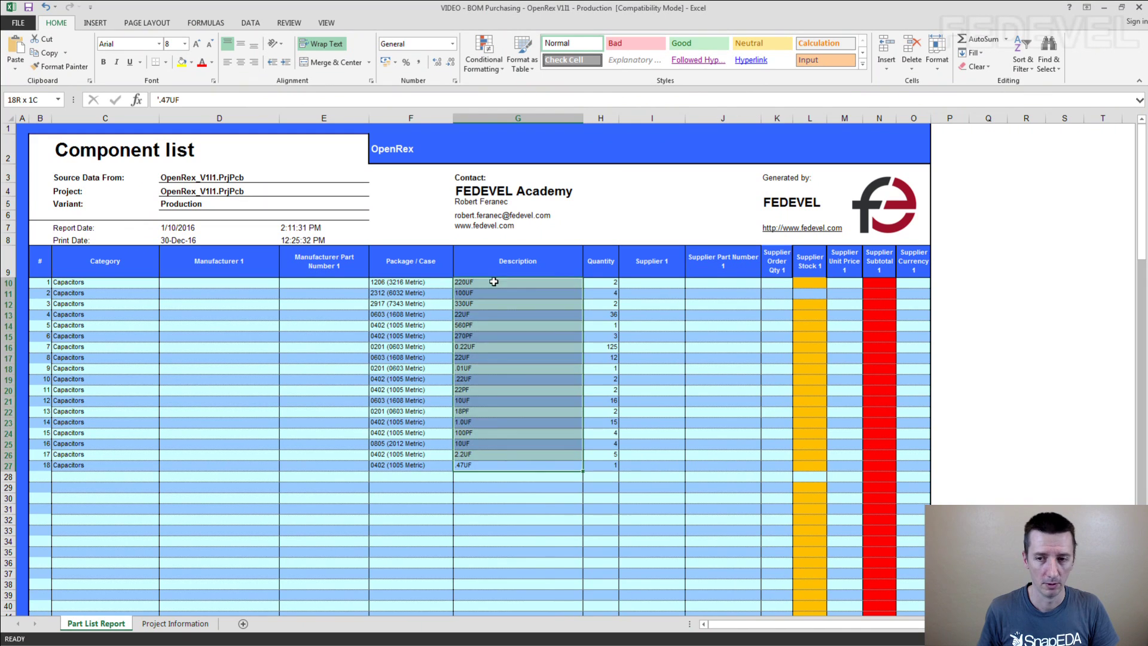
pyautogui.click(408, 282)
pyautogui.keyDown('shift'); pyautogui.click(411, 466); pyautogui.keyUp('shift')
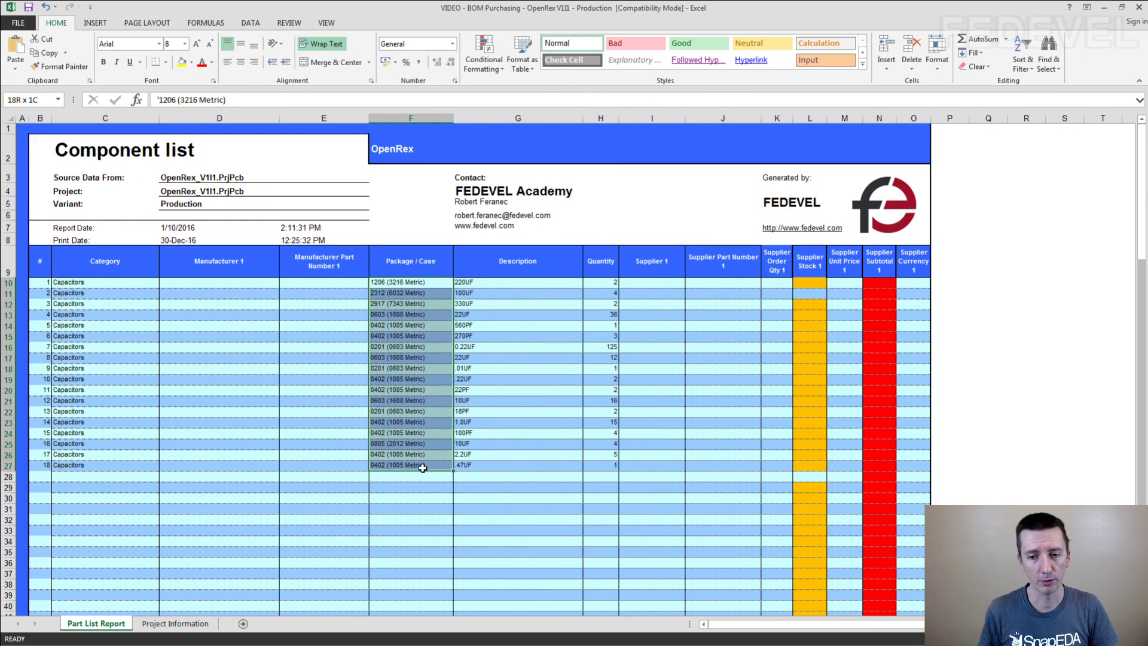
pyautogui.click(501, 468)
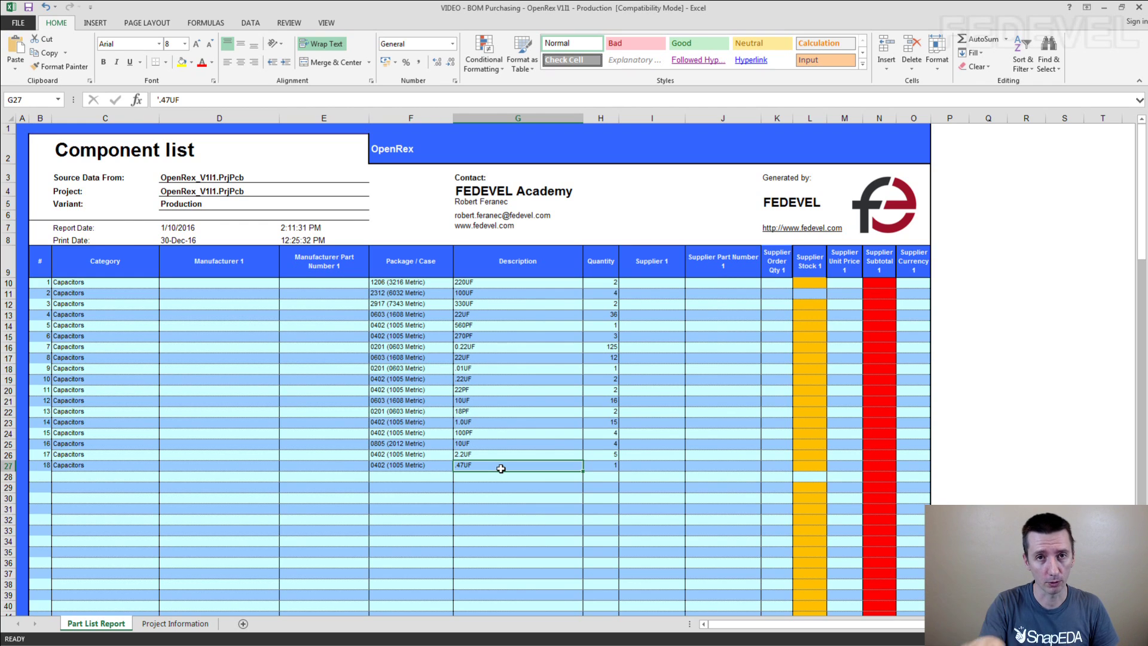
pyautogui.click(493, 278)
pyautogui.click(492, 283)
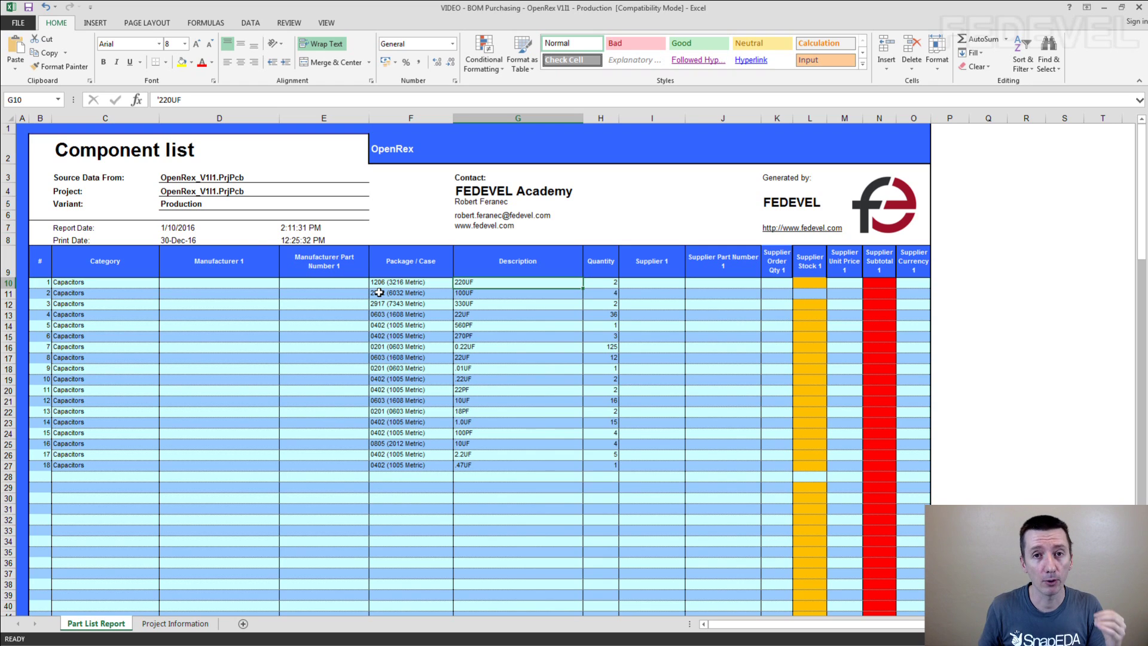
pyautogui.click(329, 283)
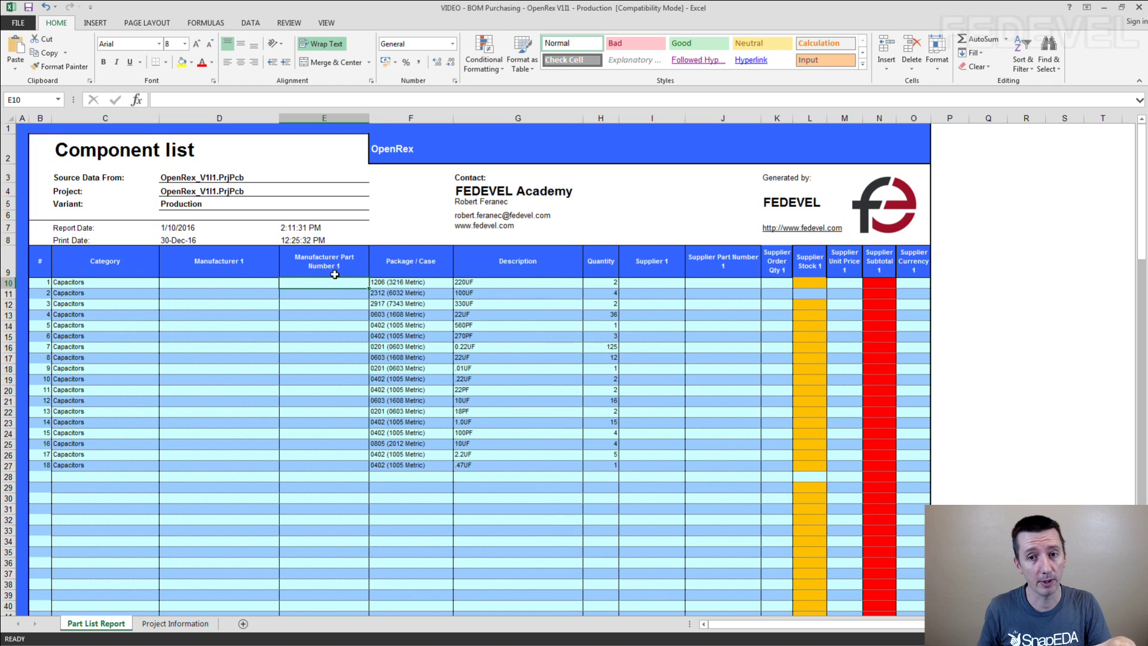
pyautogui.click(237, 284)
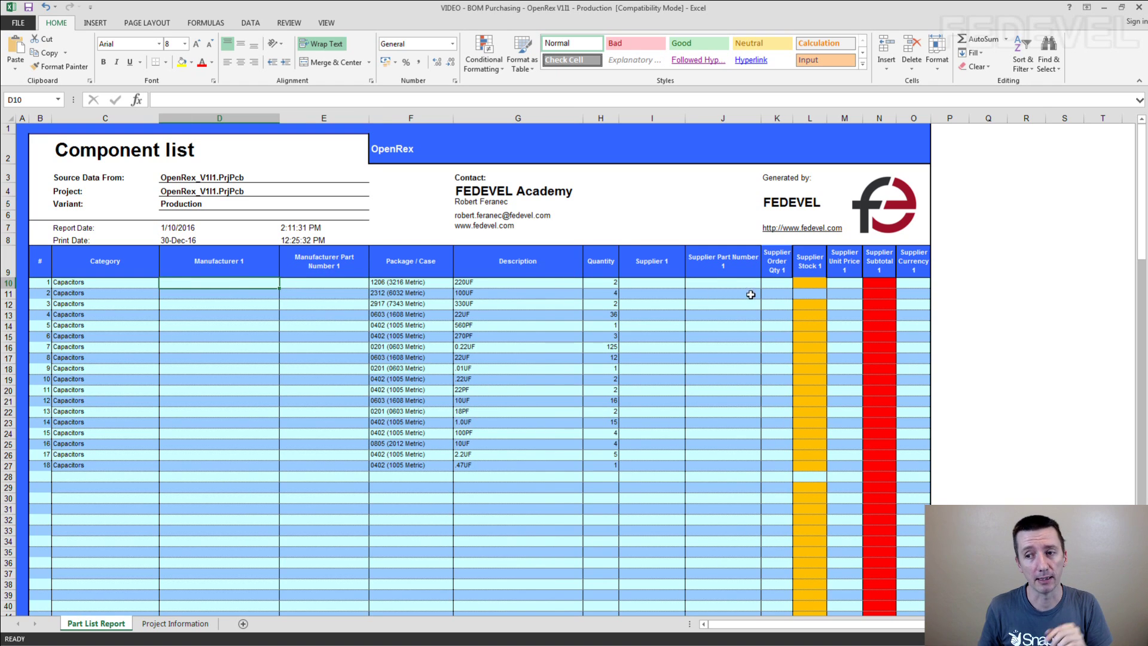
pyautogui.click(726, 283)
pyautogui.click(672, 282)
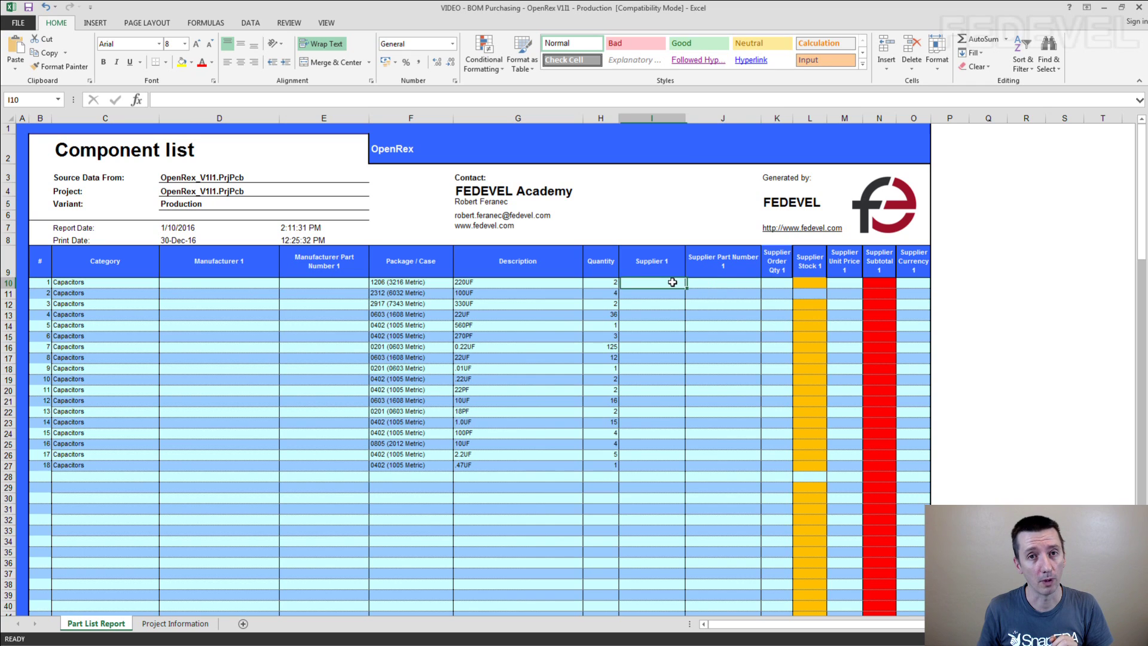
pyautogui.click(700, 284)
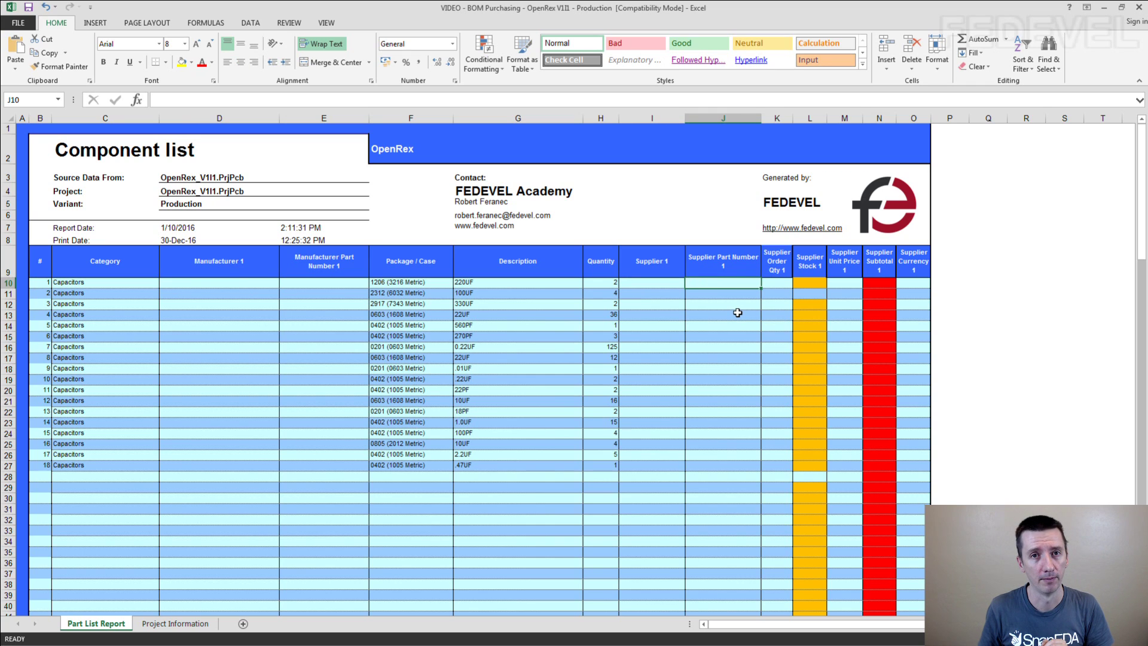
pyautogui.click(495, 296)
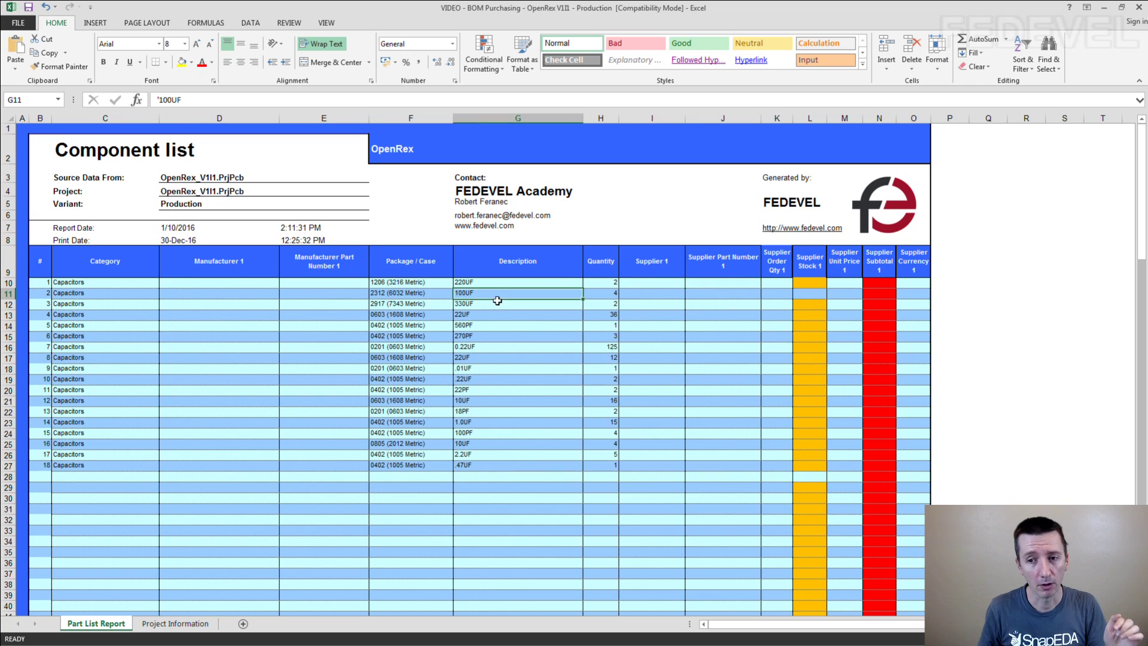
pyautogui.click(497, 304)
pyautogui.click(496, 317)
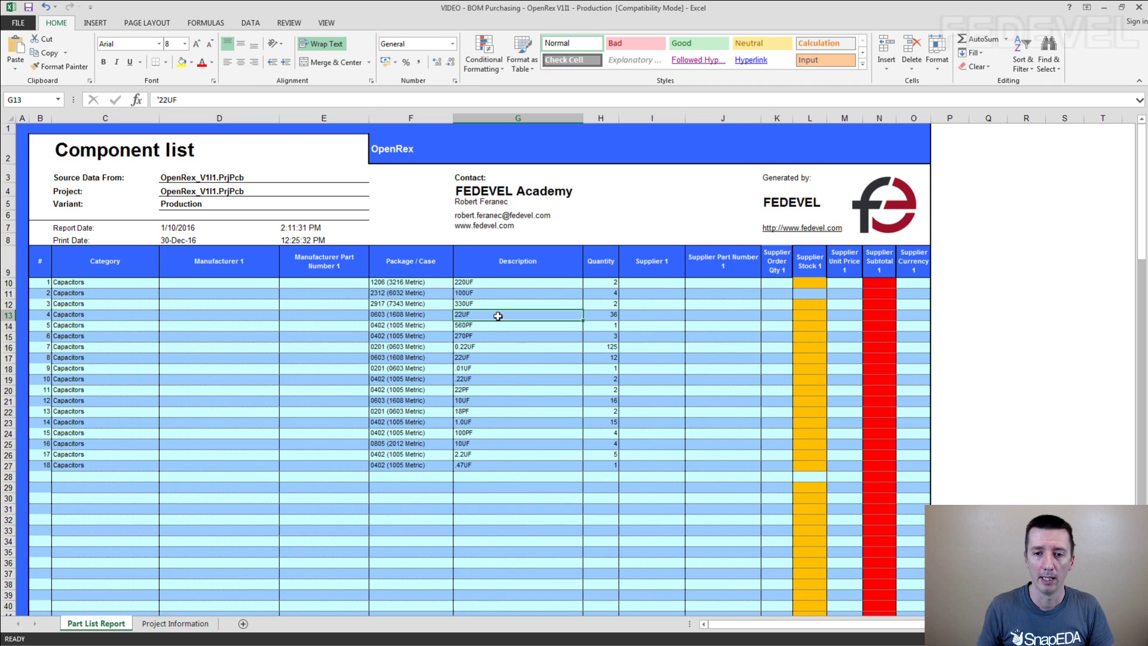
pyautogui.click(501, 283)
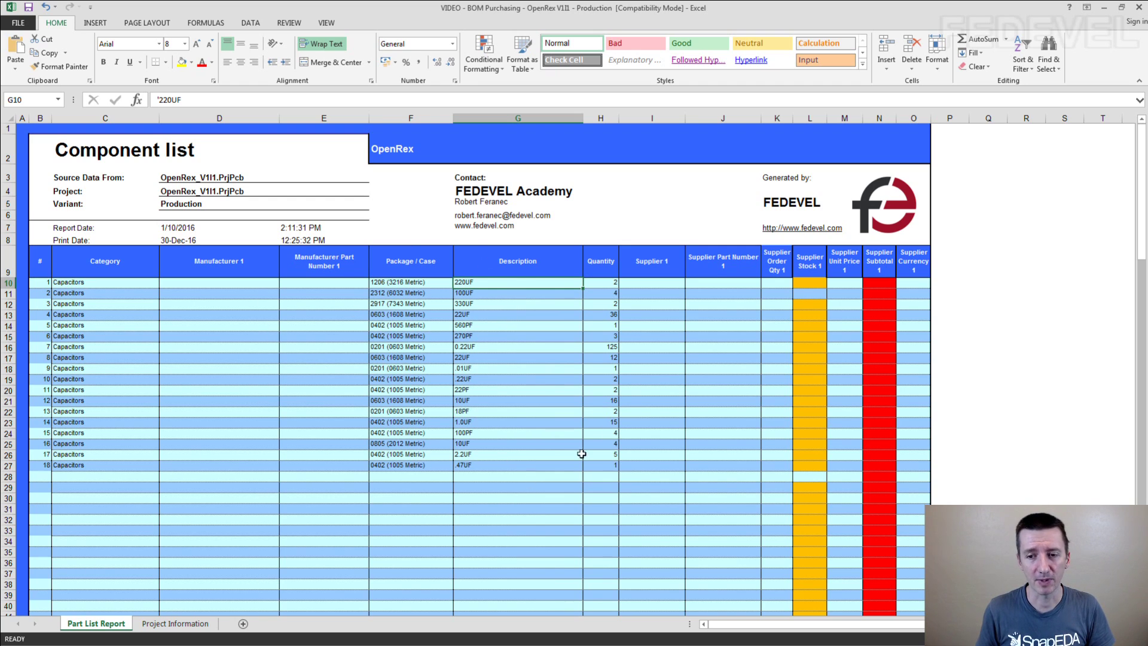
pyautogui.click(425, 285)
pyautogui.moveTo(425, 284); pyautogui.dragTo(508, 472)
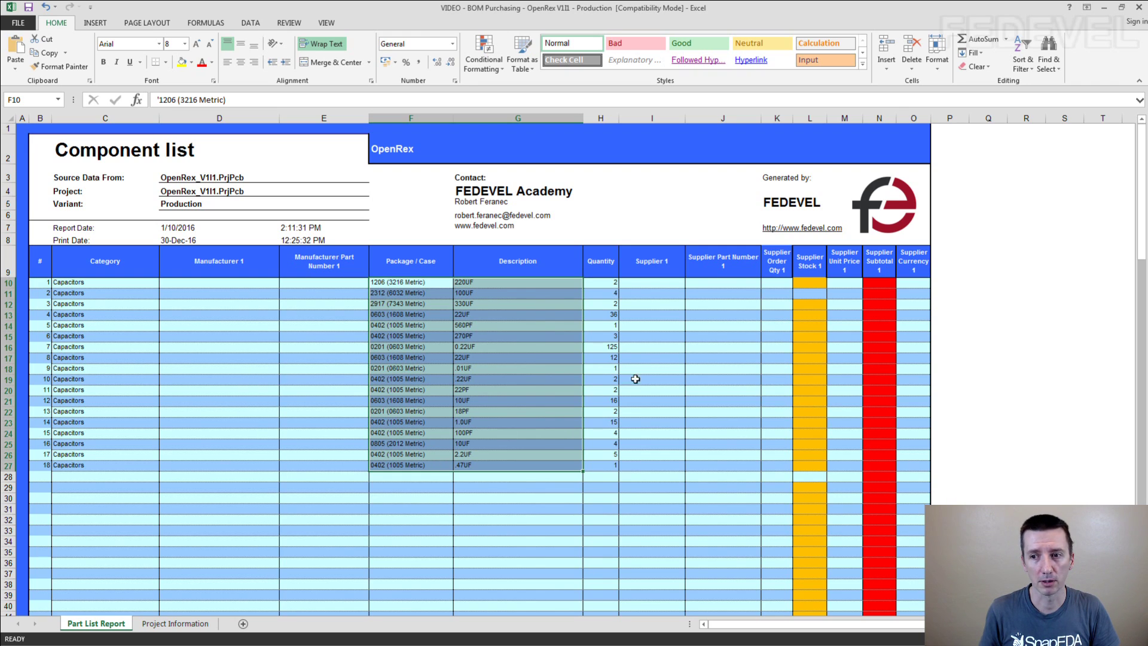
pyautogui.click(653, 295)
# Step: Minimize the Excel BOM to return to the Altium schematic and select resistor R15
pyautogui.click(525, 283)
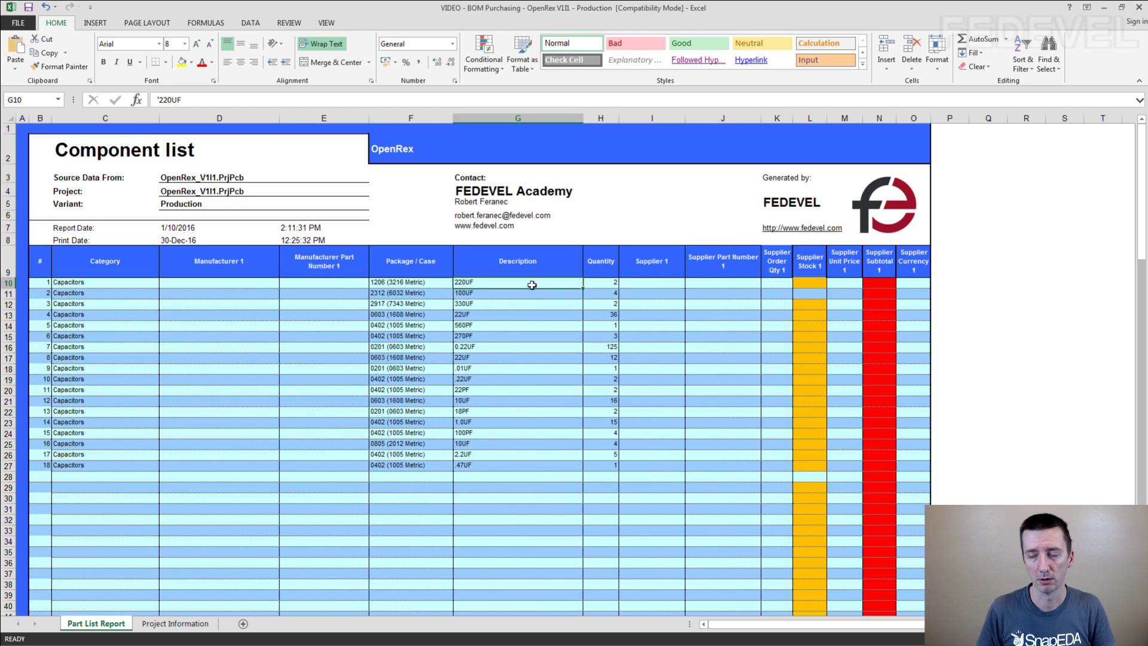
pyautogui.click(1104, 8)
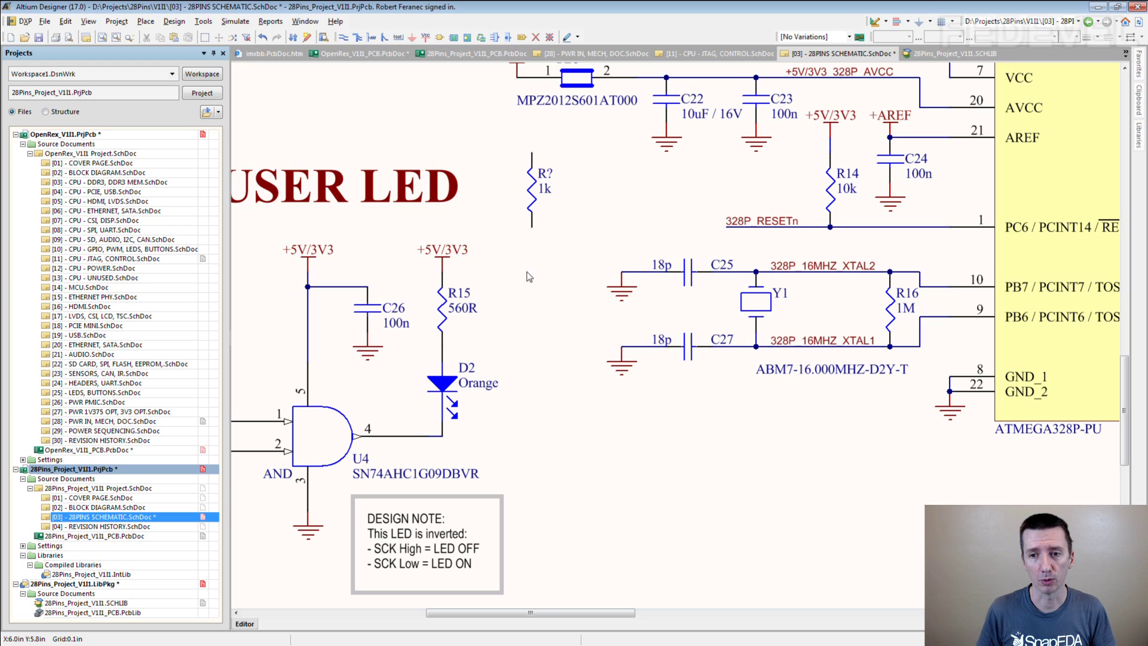
pyautogui.click(444, 310)
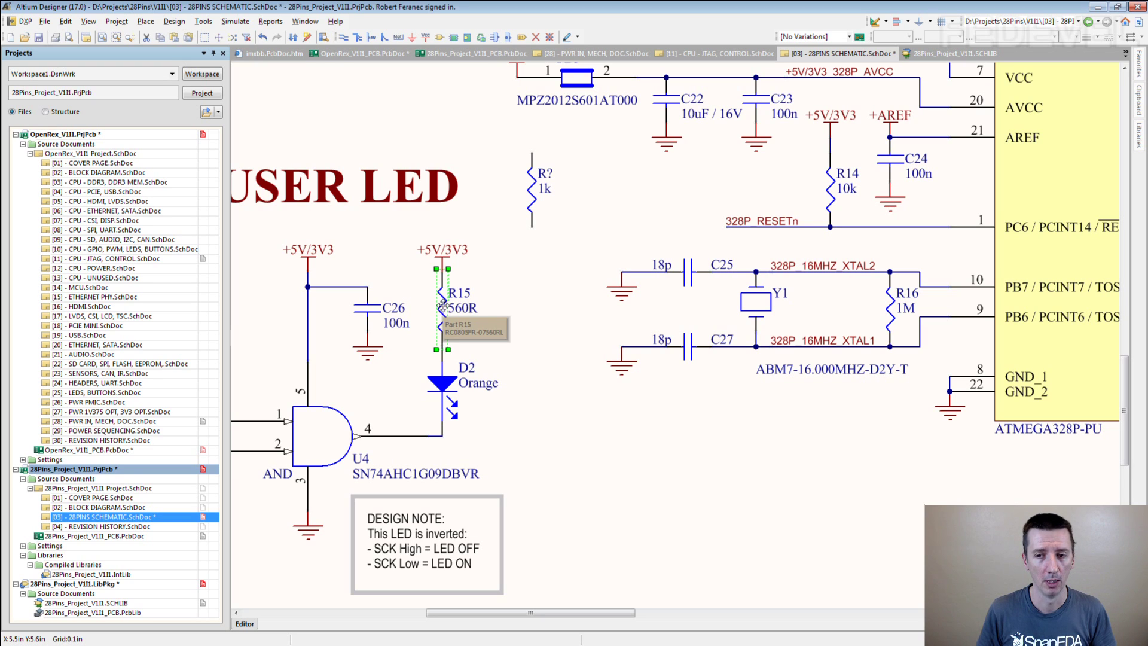
pyautogui.doubleClick(81, 603)
pyautogui.click(56, 623)
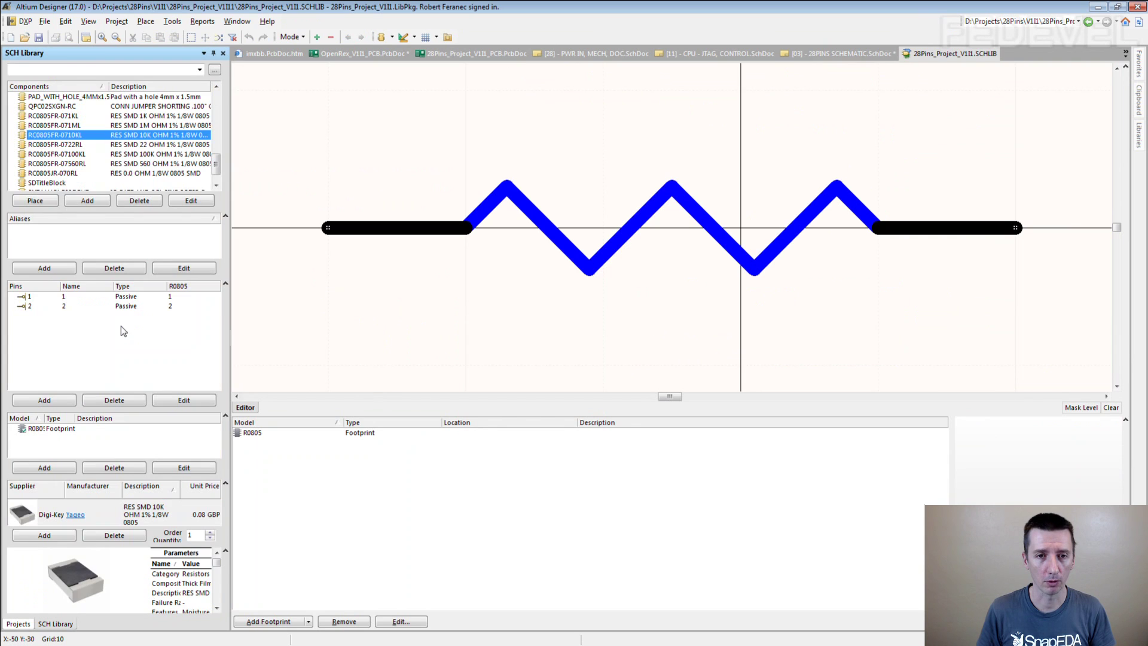
pyautogui.click(60, 118)
pyautogui.click(57, 126)
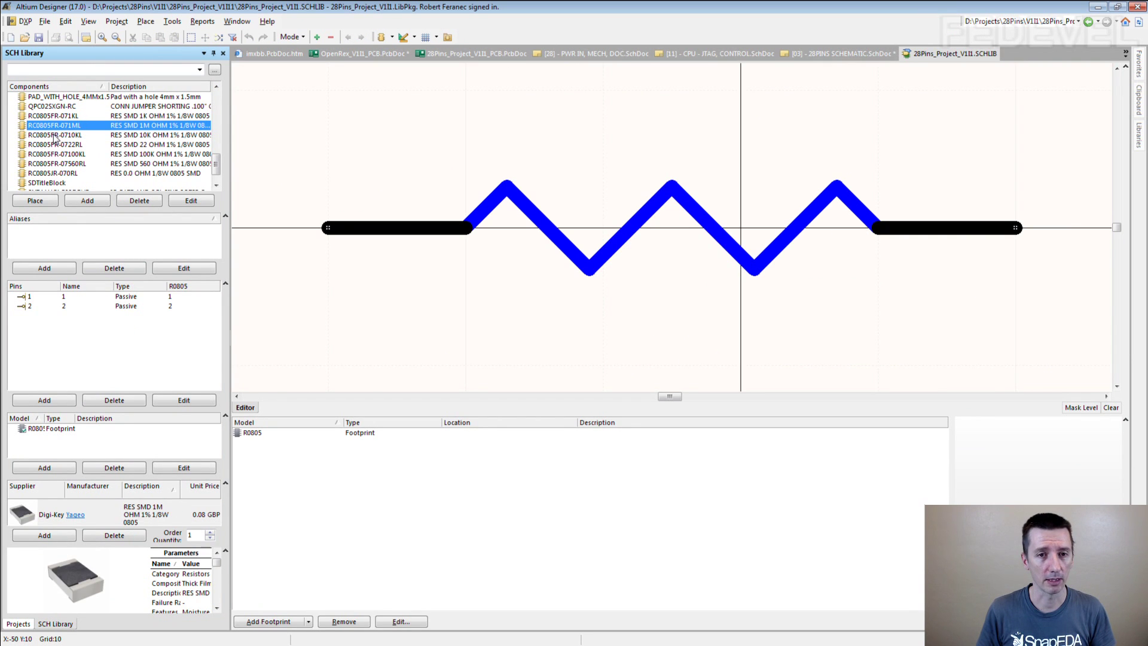
pyautogui.click(70, 137)
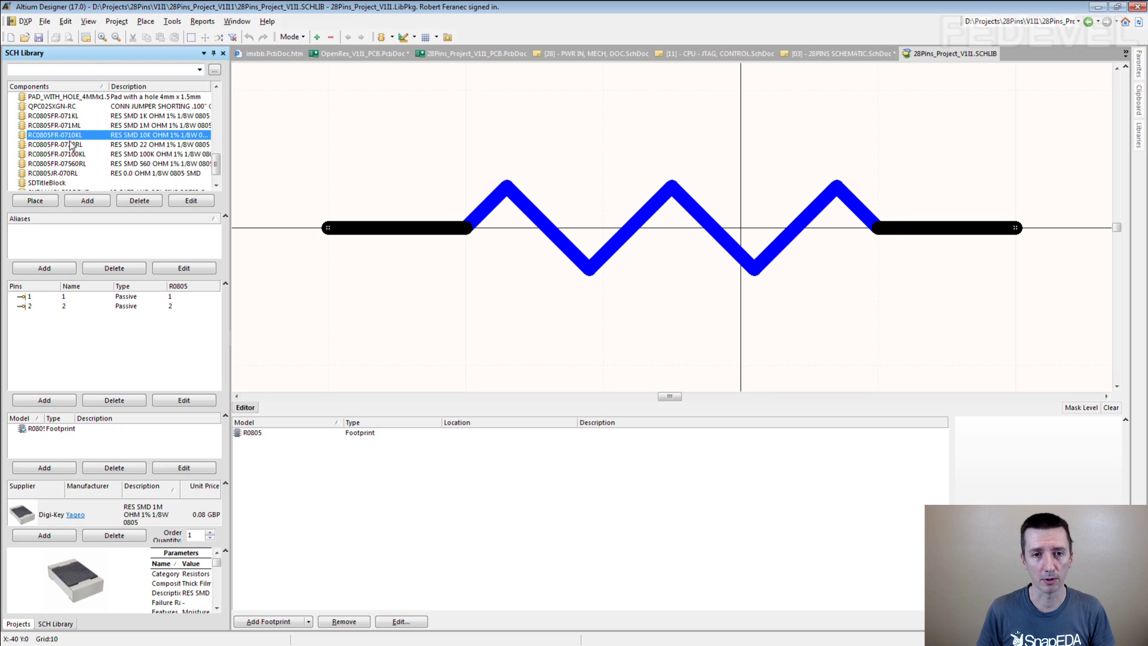
pyautogui.click(70, 145)
pyautogui.click(67, 154)
pyautogui.click(65, 164)
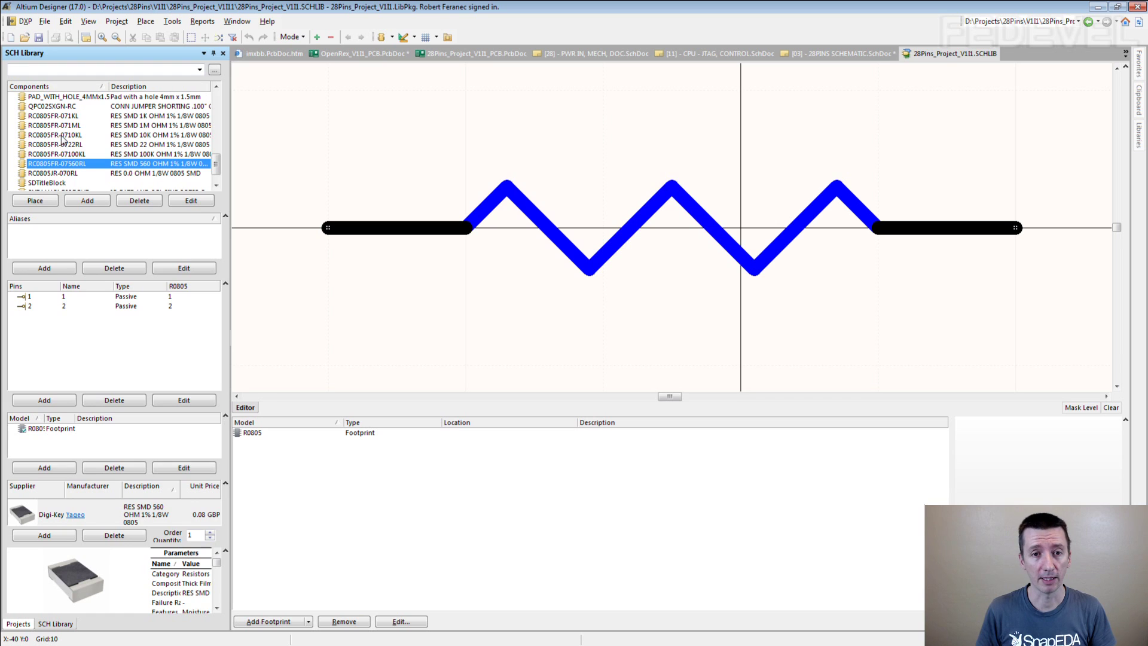
pyautogui.click(58, 148)
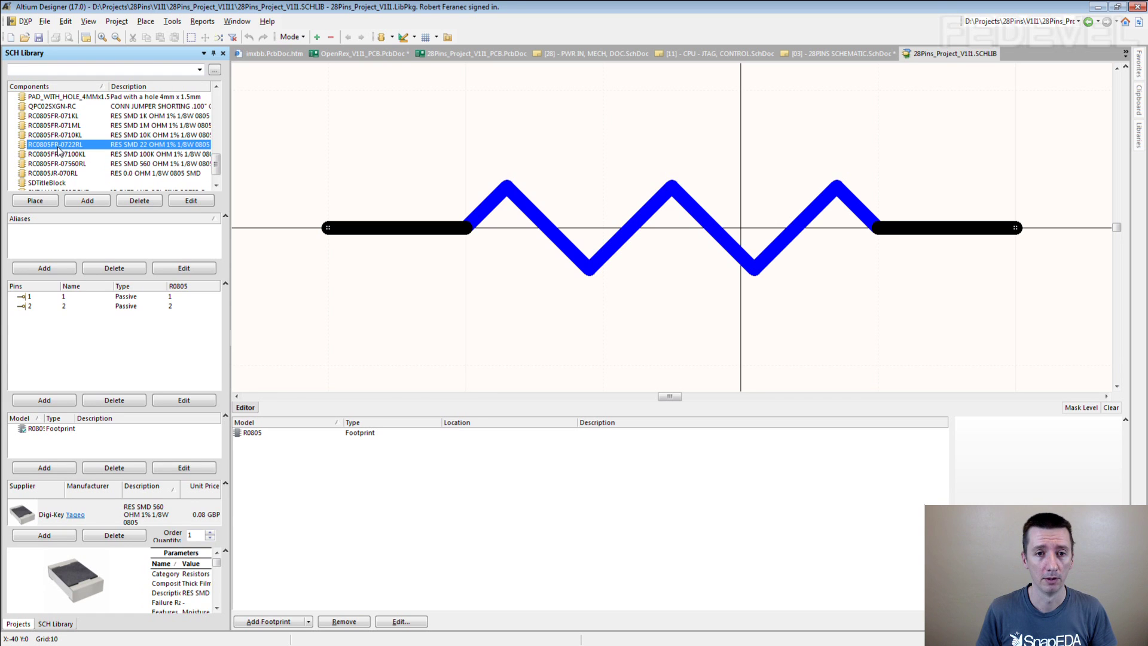
pyautogui.doubleClick(58, 147)
# Step: Review the 22 ohm resistor's parameters: Digi-Key supplier part number, Yageo, RC0805FR-0722RL
pyautogui.moveTo(363, 171); pyautogui.dragTo(392, 138)
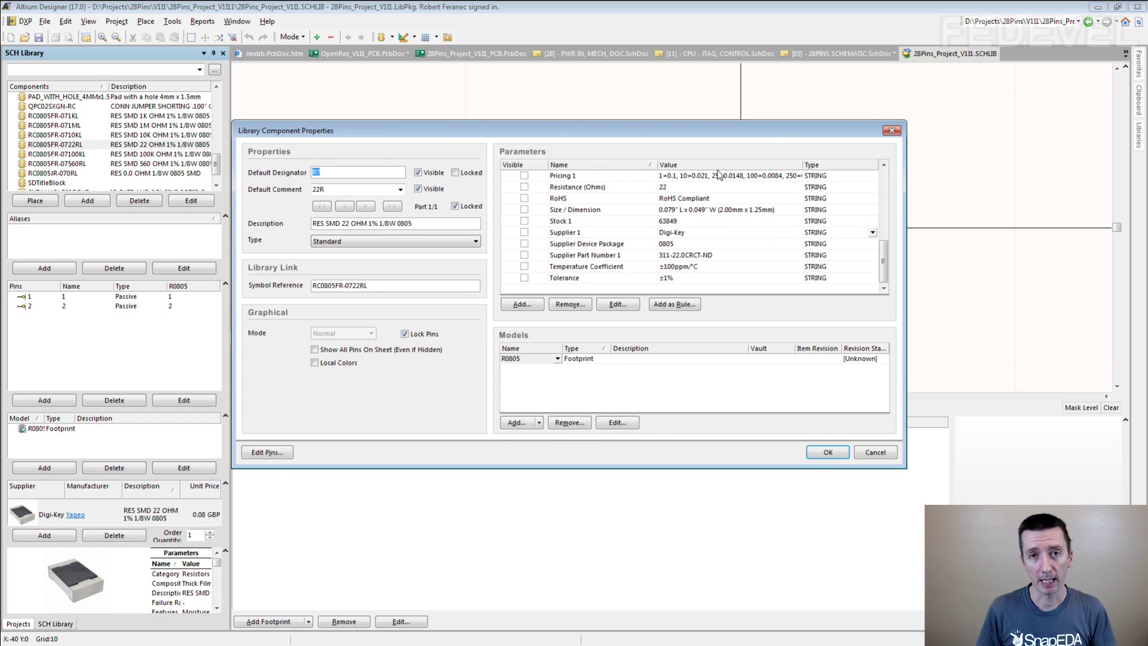
pyautogui.click(694, 189)
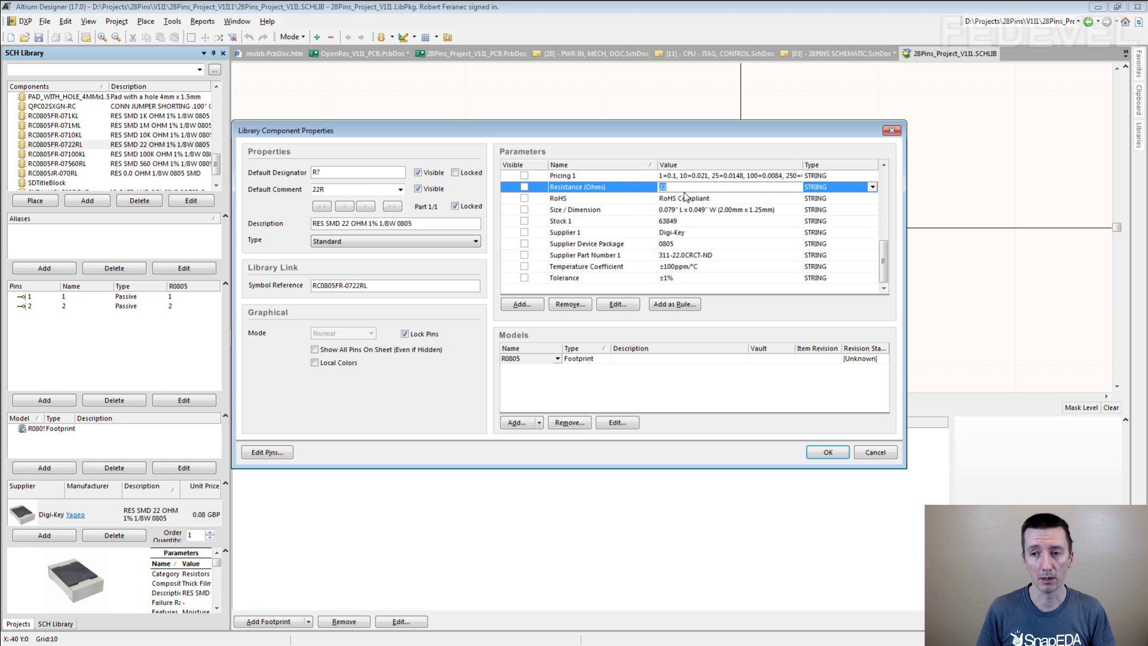
pyautogui.click(718, 232)
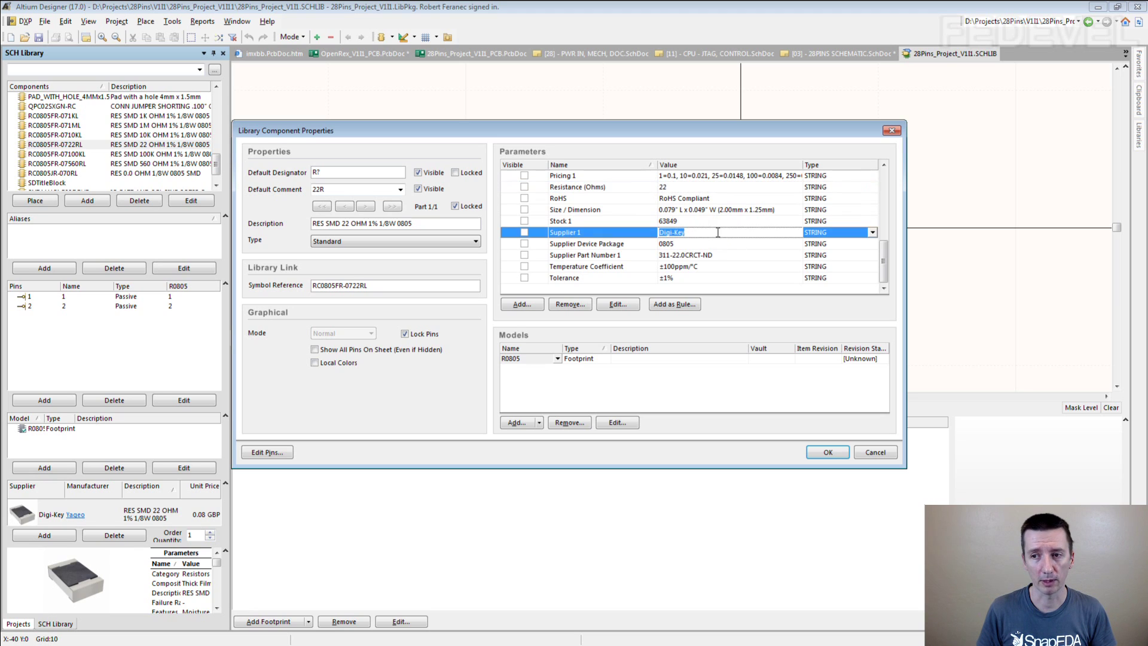
pyautogui.click(745, 254)
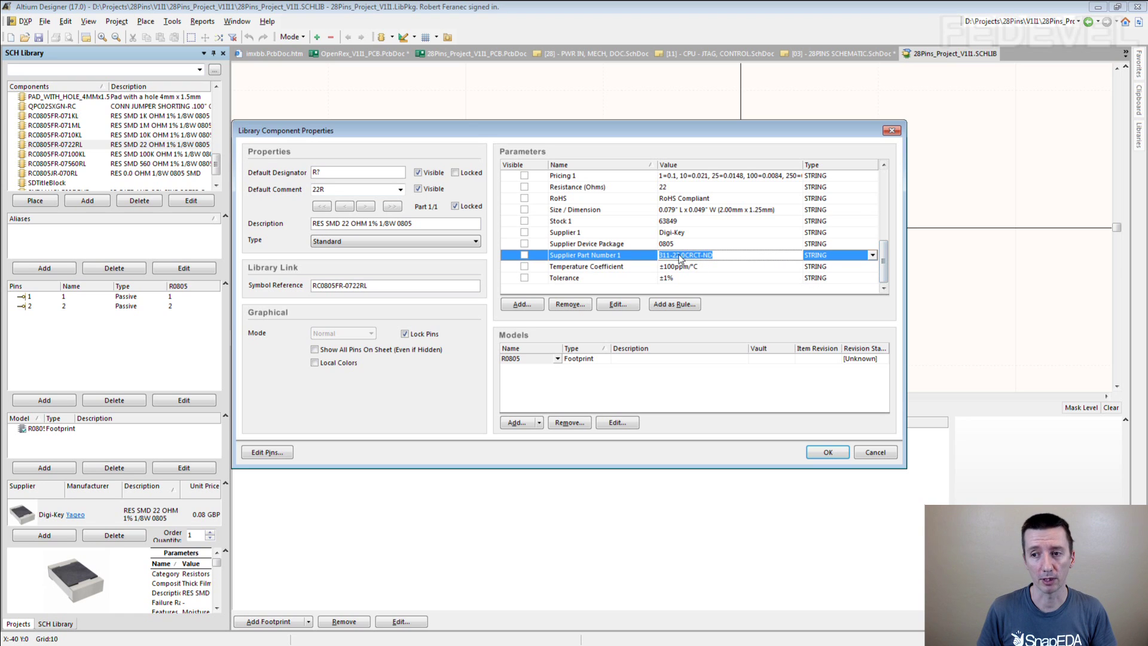
pyautogui.moveTo(883, 275); pyautogui.dragTo(883, 225)
pyautogui.click(725, 233)
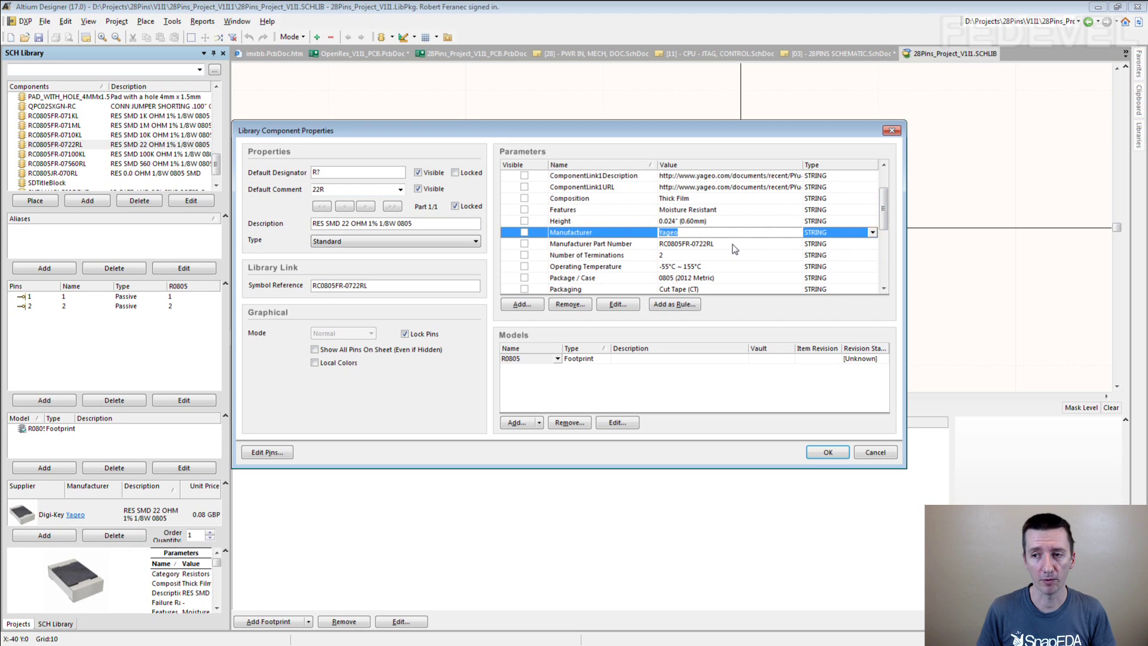
pyautogui.click(730, 244)
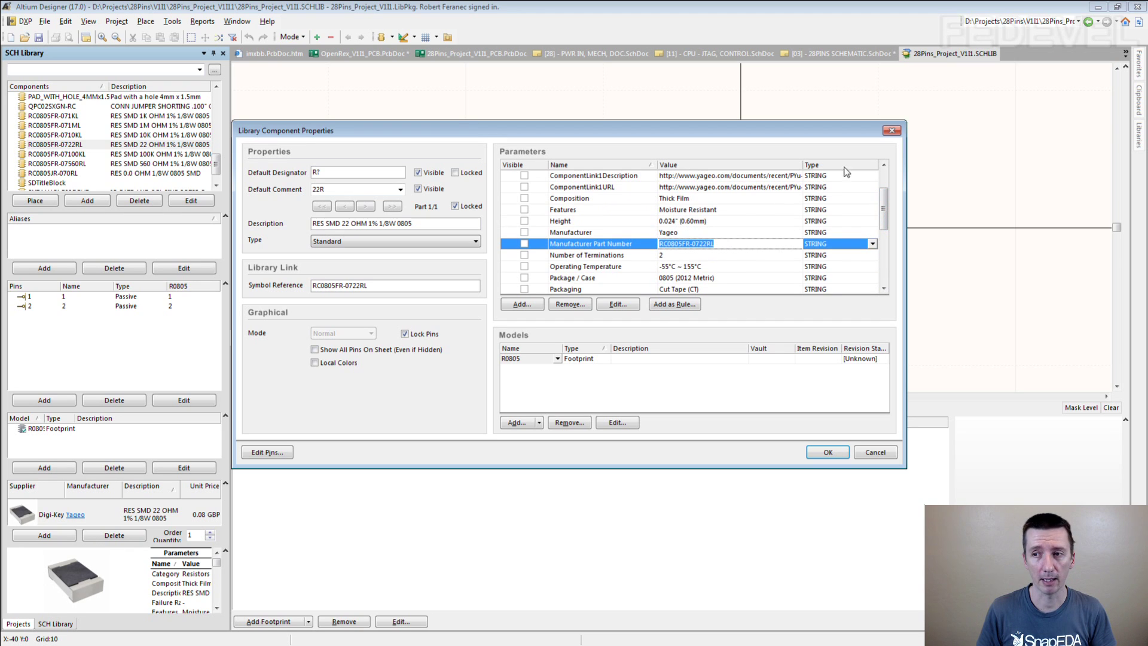
pyautogui.click(892, 131)
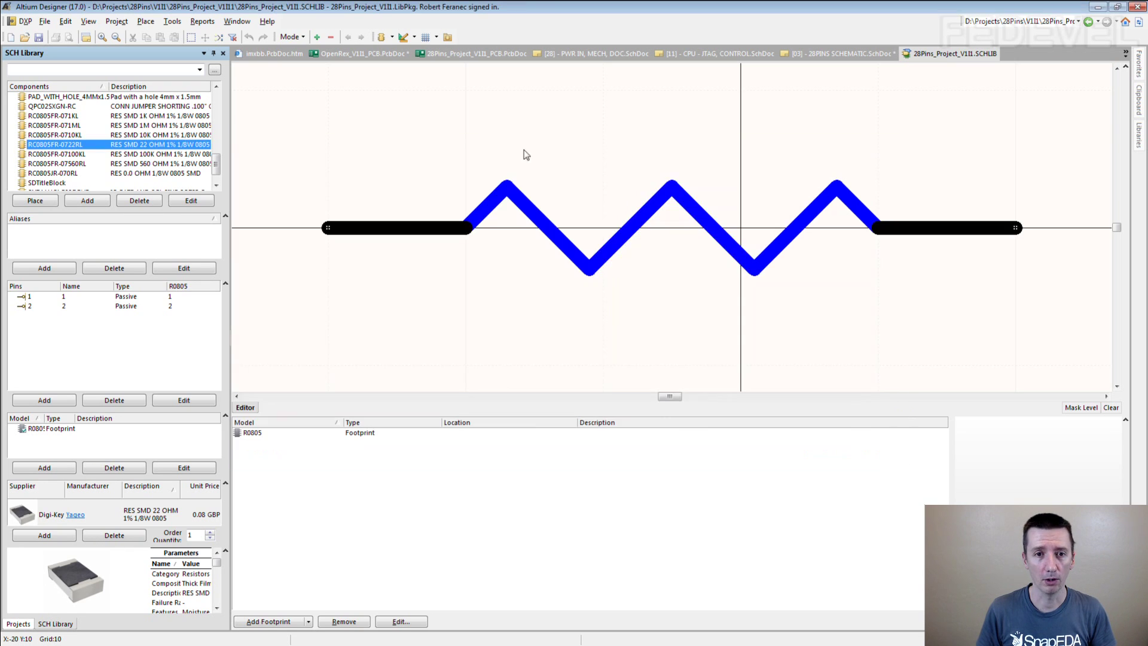
# Step: Review the 100k resistor's parameters (311-100KCRCT-ND, RC0805FR-07100KL), then switch to the Excel BOM
pyautogui.doubleClick(58, 154)
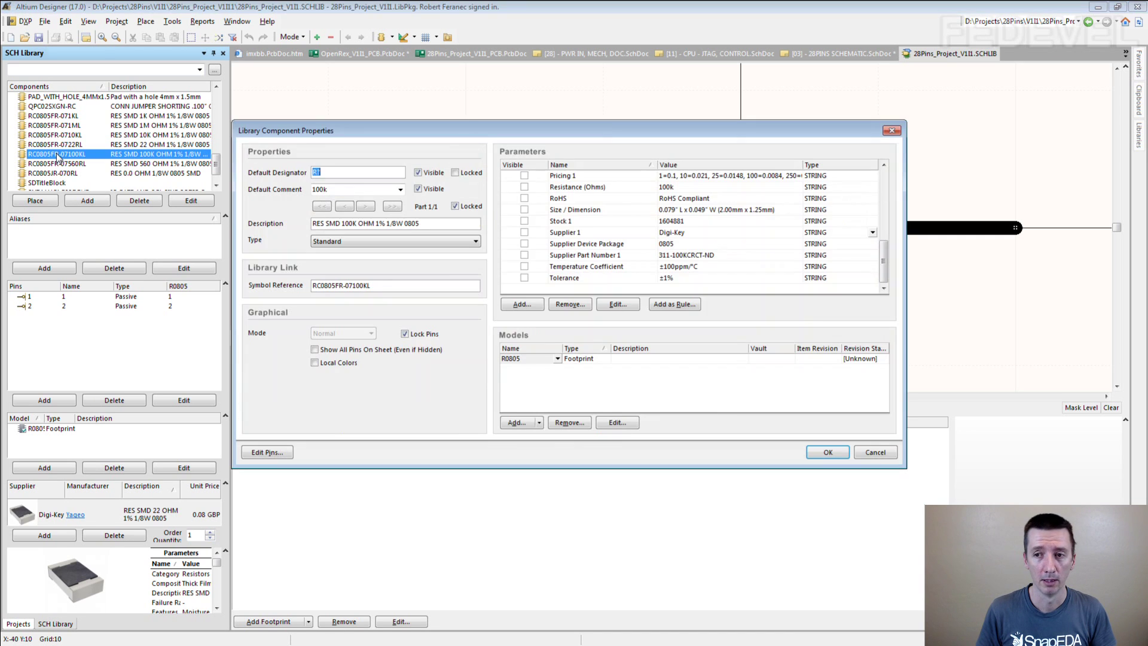
pyautogui.click(699, 186)
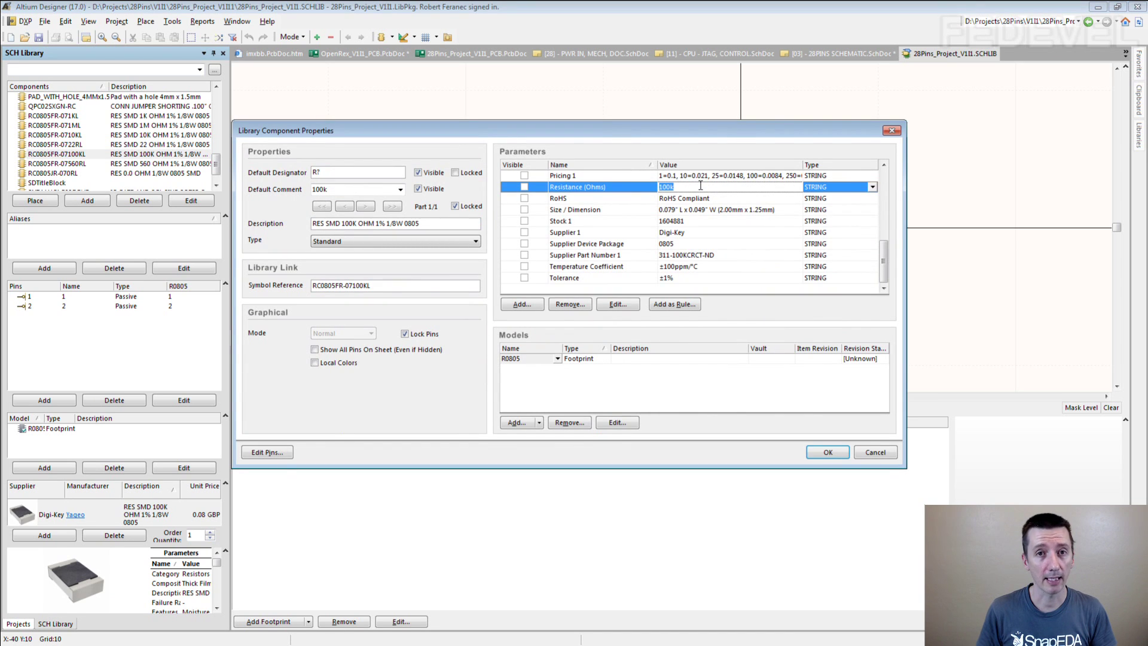
pyautogui.click(730, 254)
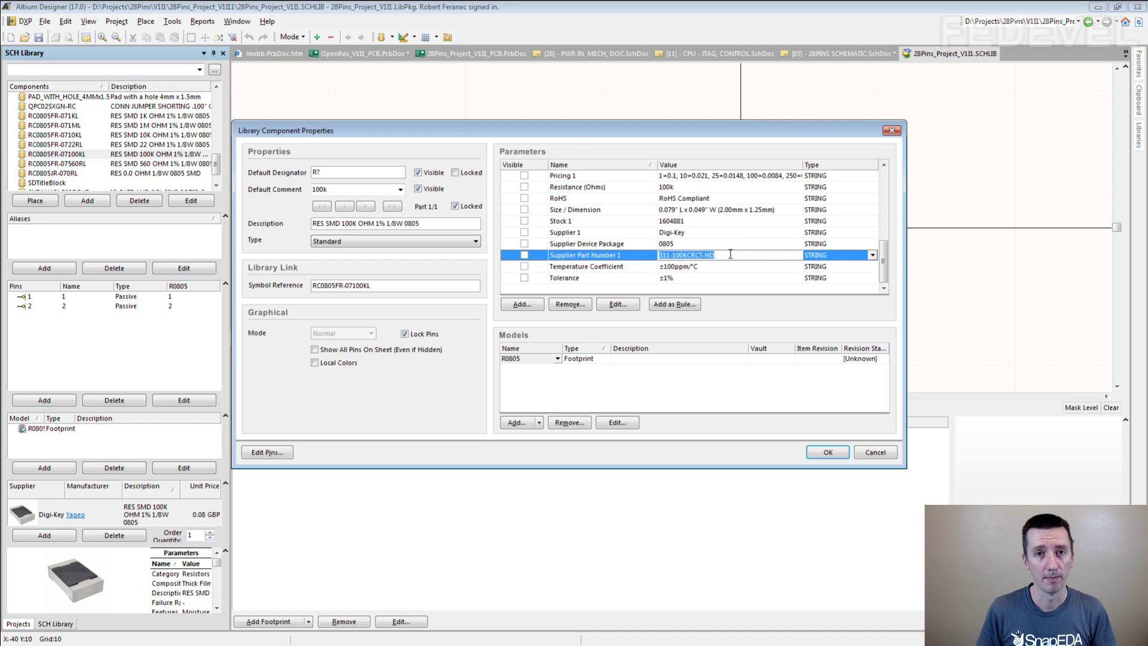
pyautogui.moveTo(883, 263); pyautogui.dragTo(882, 229)
pyautogui.click(727, 198)
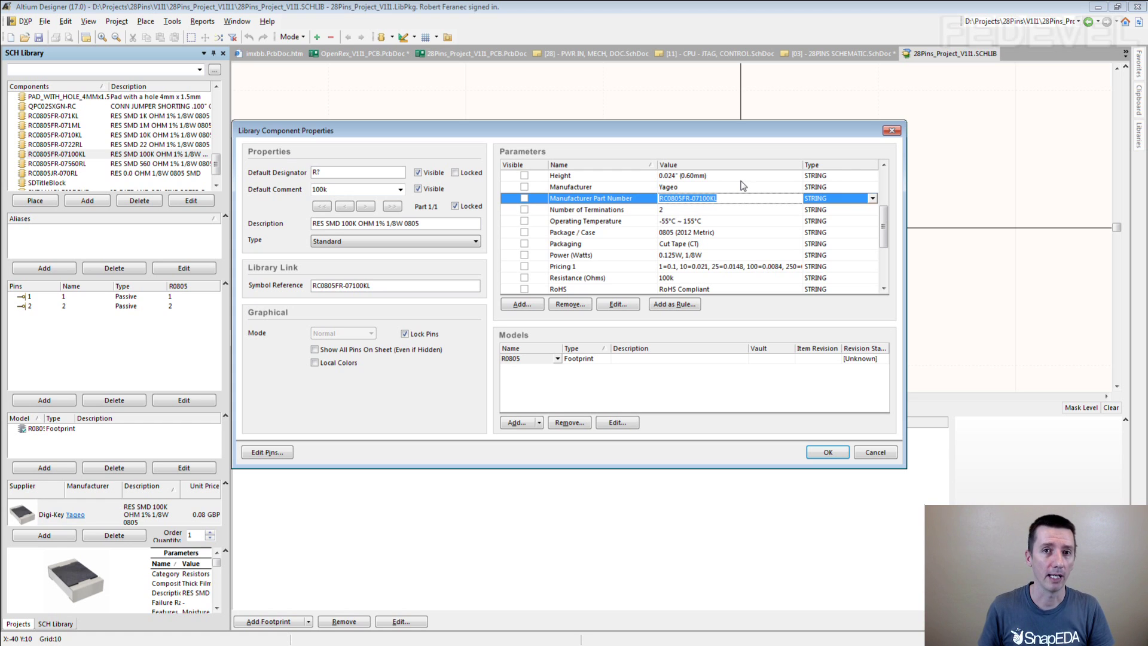
pyautogui.hotkey('alt', 'Tab')
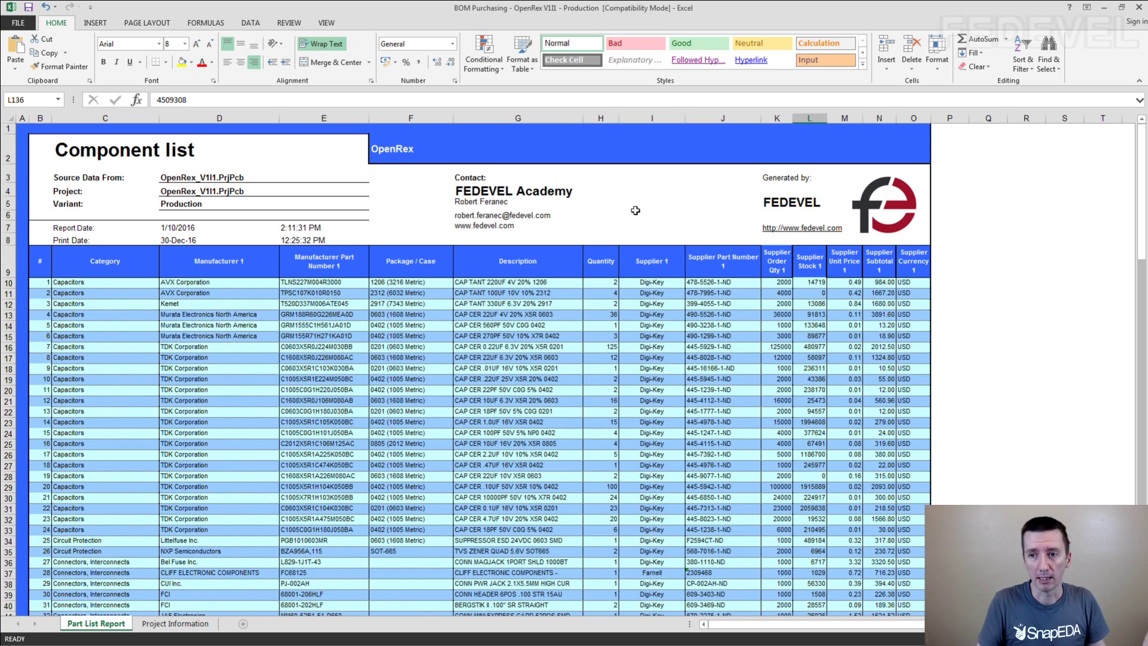
pyautogui.click(648, 282)
pyautogui.click(718, 279)
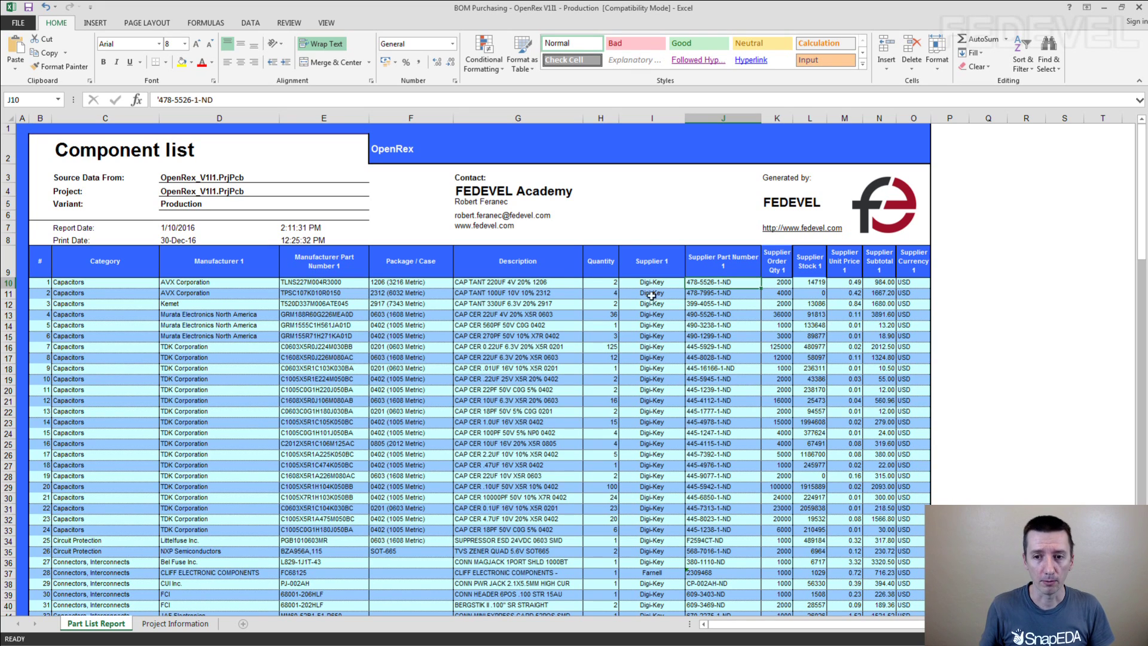
pyautogui.click(524, 304)
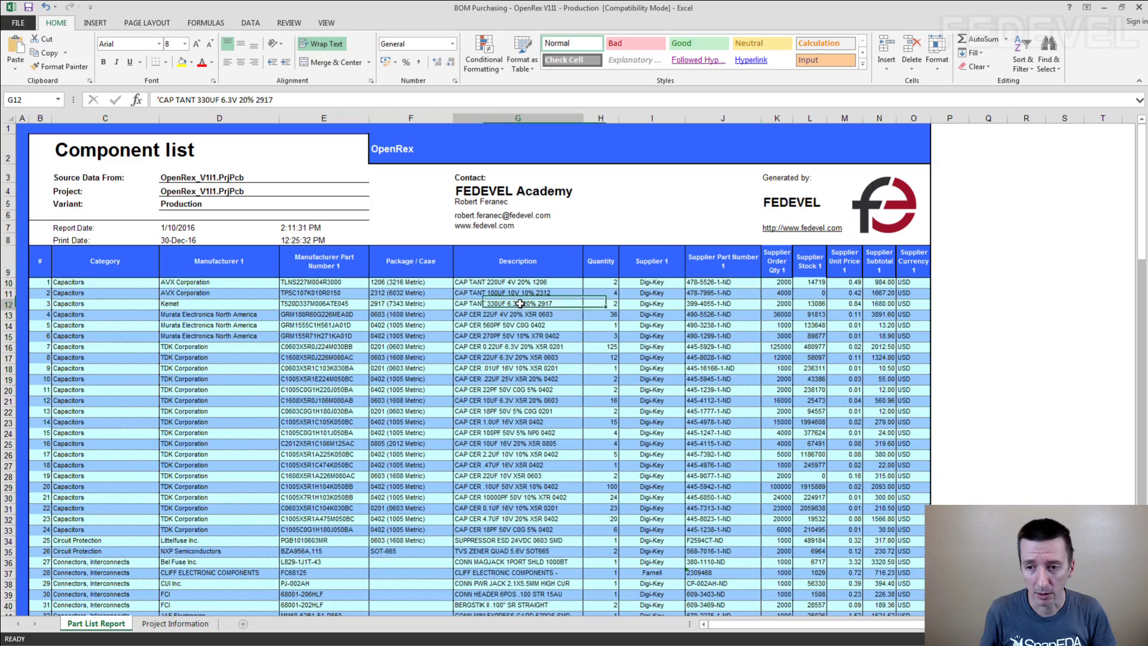
pyautogui.scroll(-13, 524, 359)
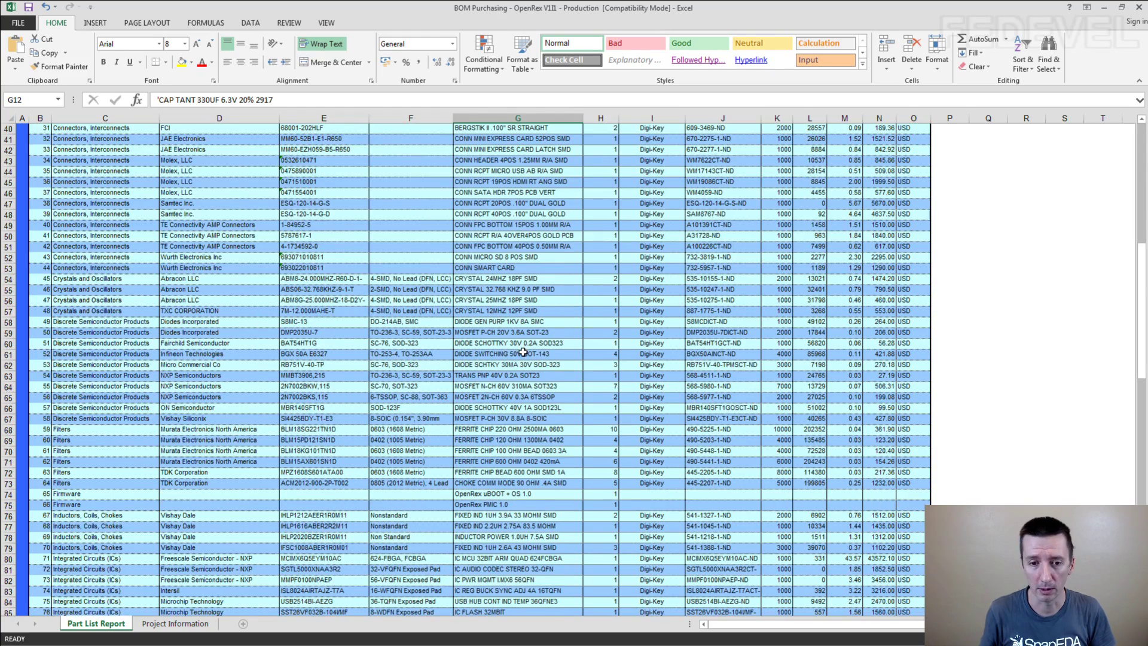
pyautogui.scroll(-13, 524, 353)
pyautogui.scroll(-8, 524, 352)
pyautogui.scroll(-5, 524, 353)
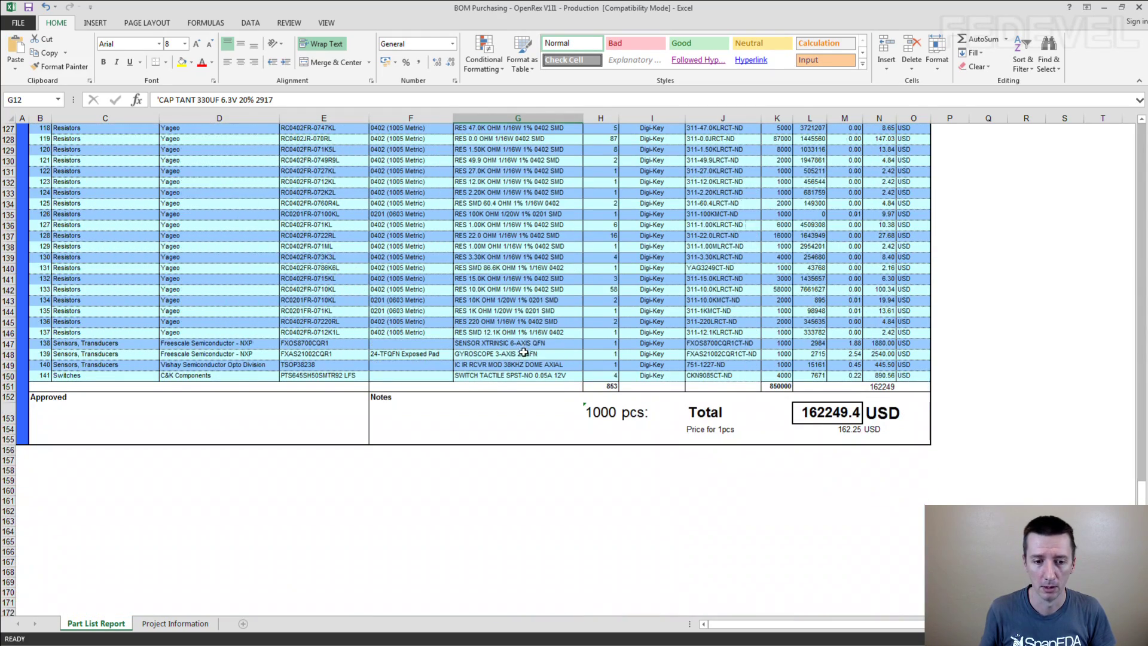
pyautogui.scroll(2, 524, 310)
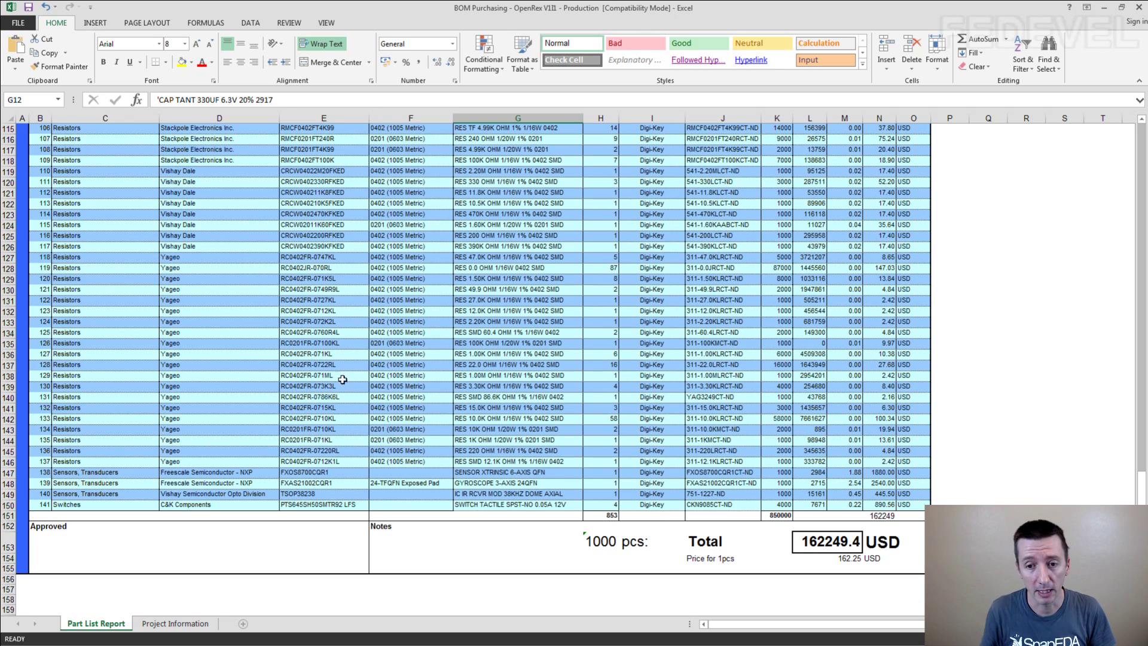
# Step: Step through the resistor manufacturer part numbers from E125 and supplier part numbers from J125
pyautogui.click(326, 239)
pyautogui.click(324, 247)
pyautogui.click(324, 257)
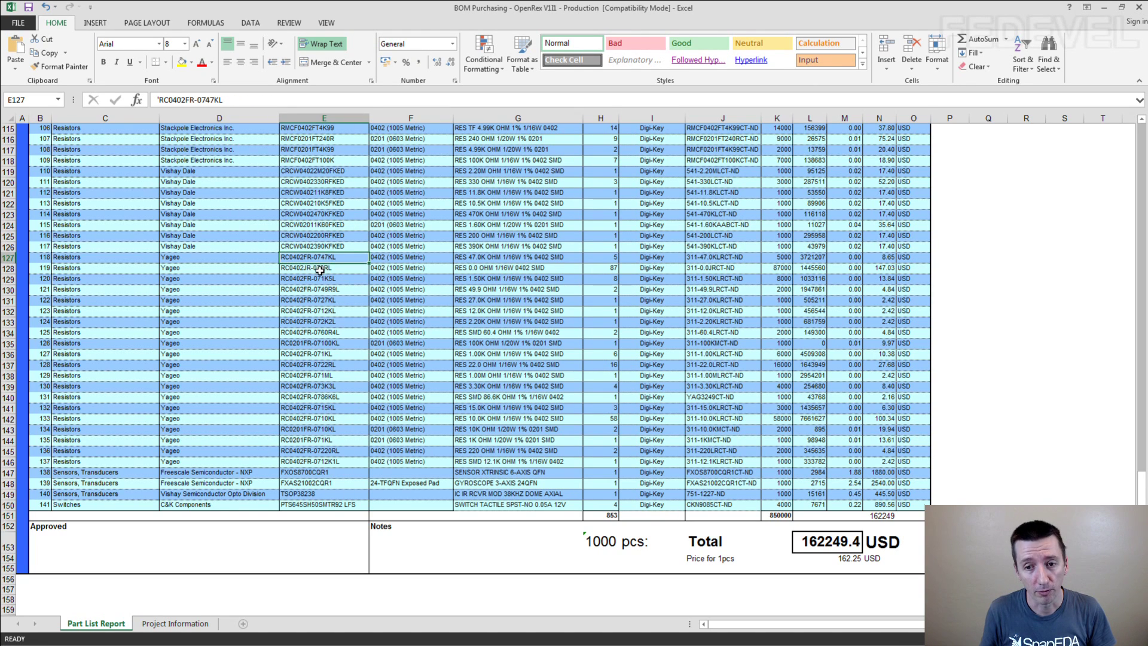
pyautogui.click(328, 269)
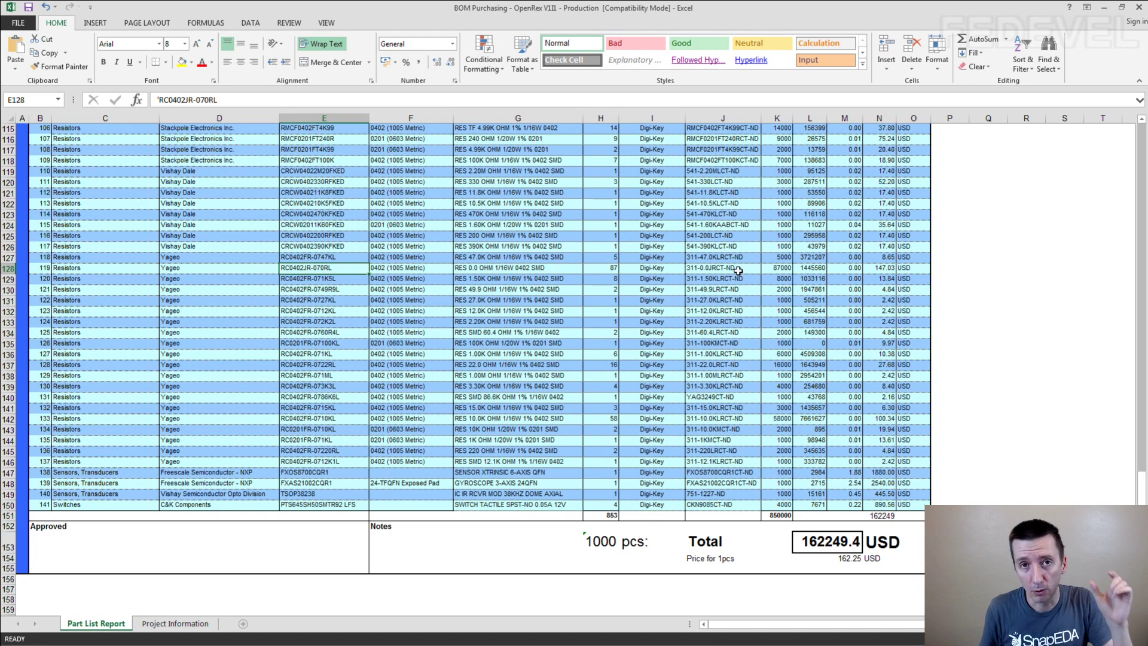
pyautogui.click(733, 238)
pyautogui.click(733, 248)
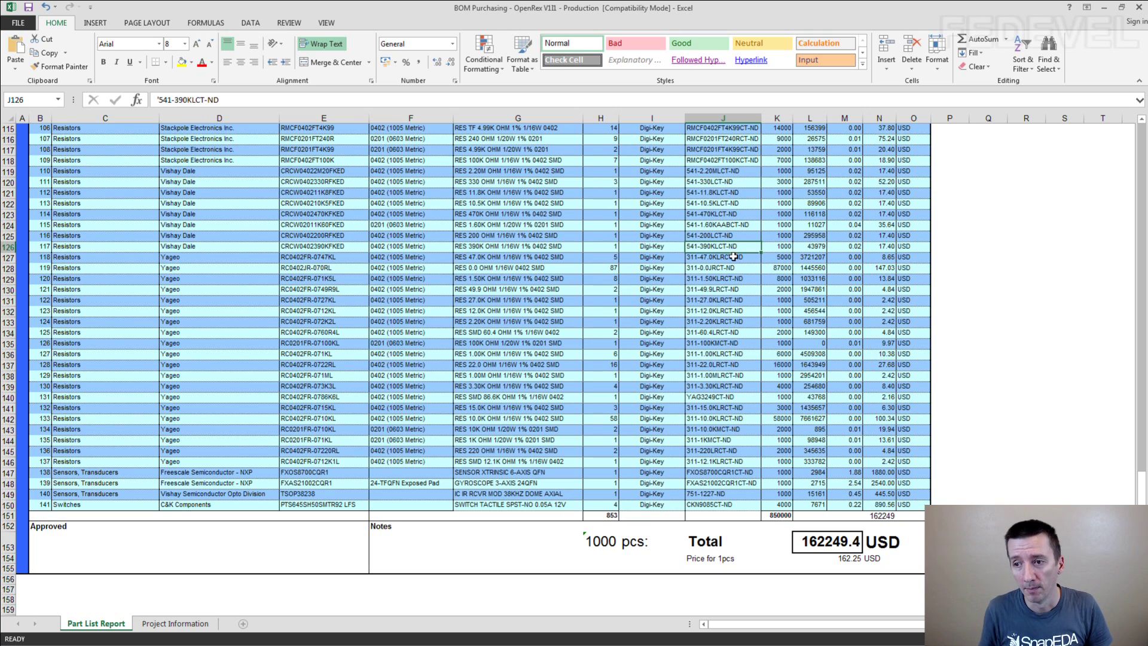
pyautogui.click(734, 258)
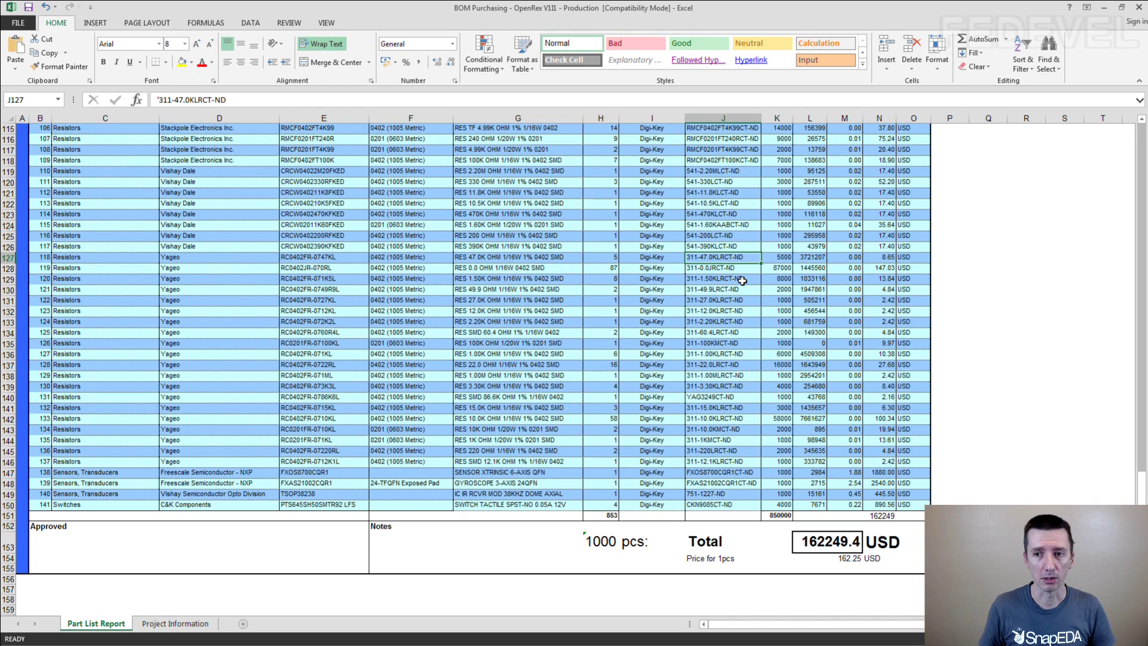
# Step: Scroll to the top of the BOM, check the first component's manufacturer and TLNS227M004R3000, then minimize Excel
pyautogui.scroll(6, 715, 317)
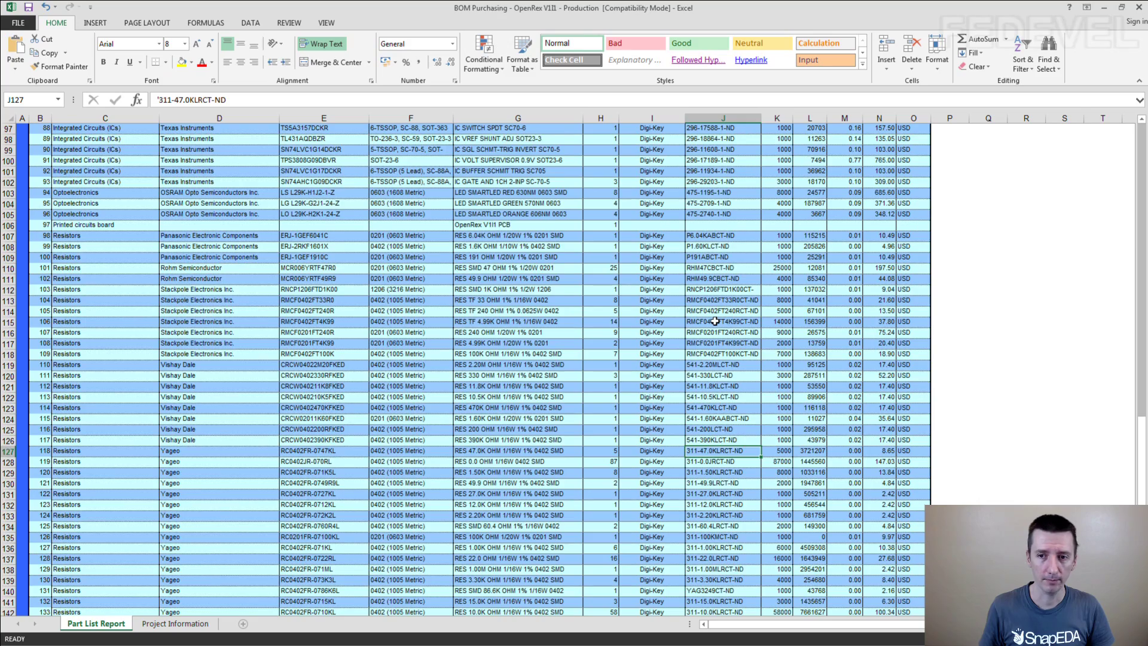
pyautogui.scroll(16, 715, 321)
pyautogui.scroll(11, 715, 321)
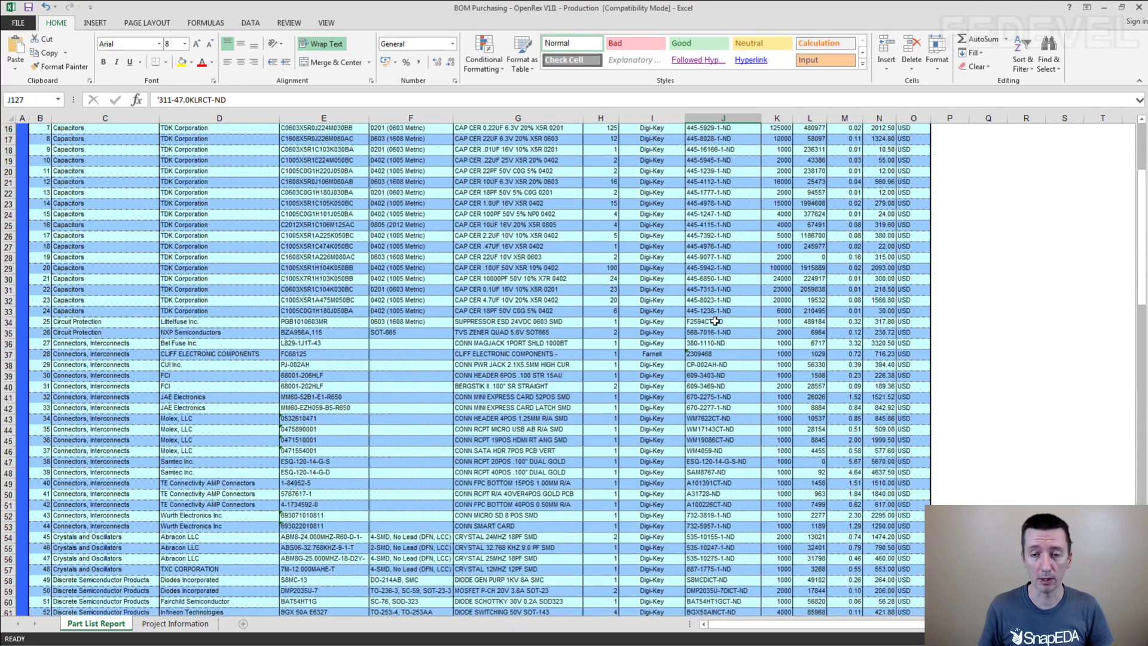
pyautogui.scroll(5, 715, 322)
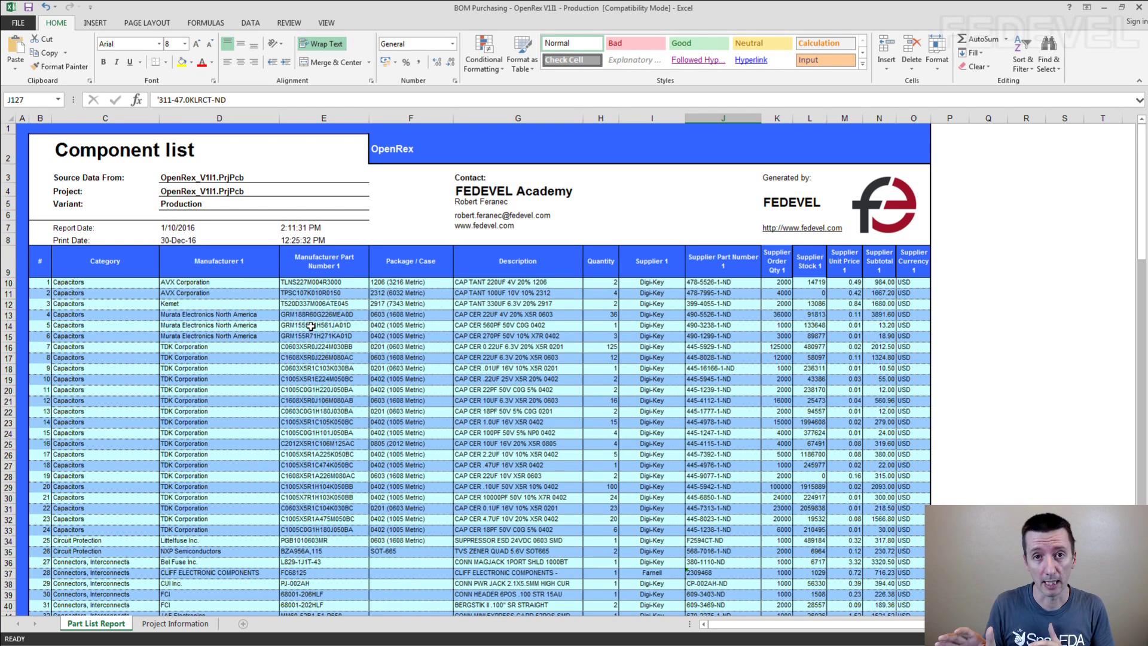
pyautogui.click(247, 283)
pyautogui.click(342, 282)
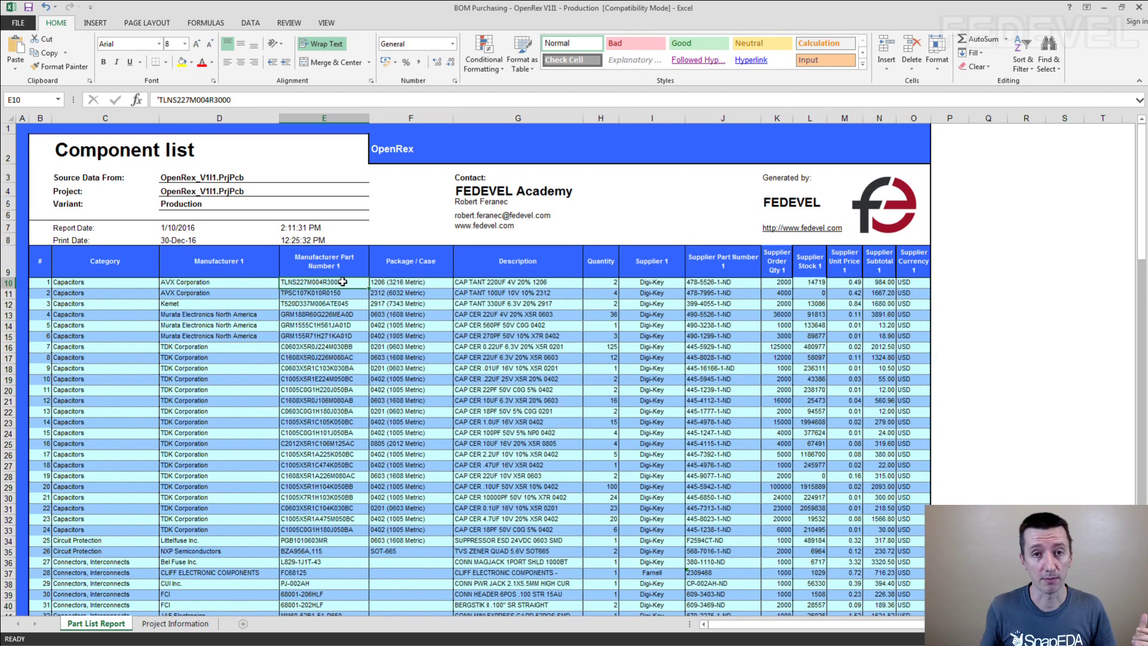
pyautogui.click(1105, 7)
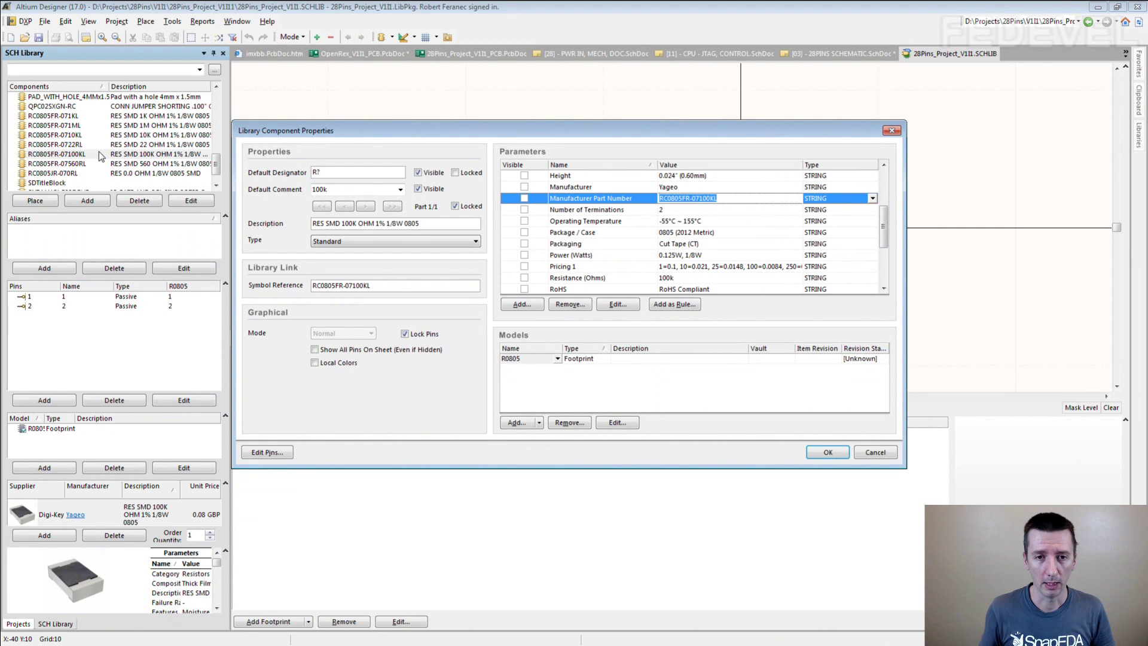
# Step: Close the 100K resistor's properties and run a Supplier Search for 560R 0603
pyautogui.click(892, 130)
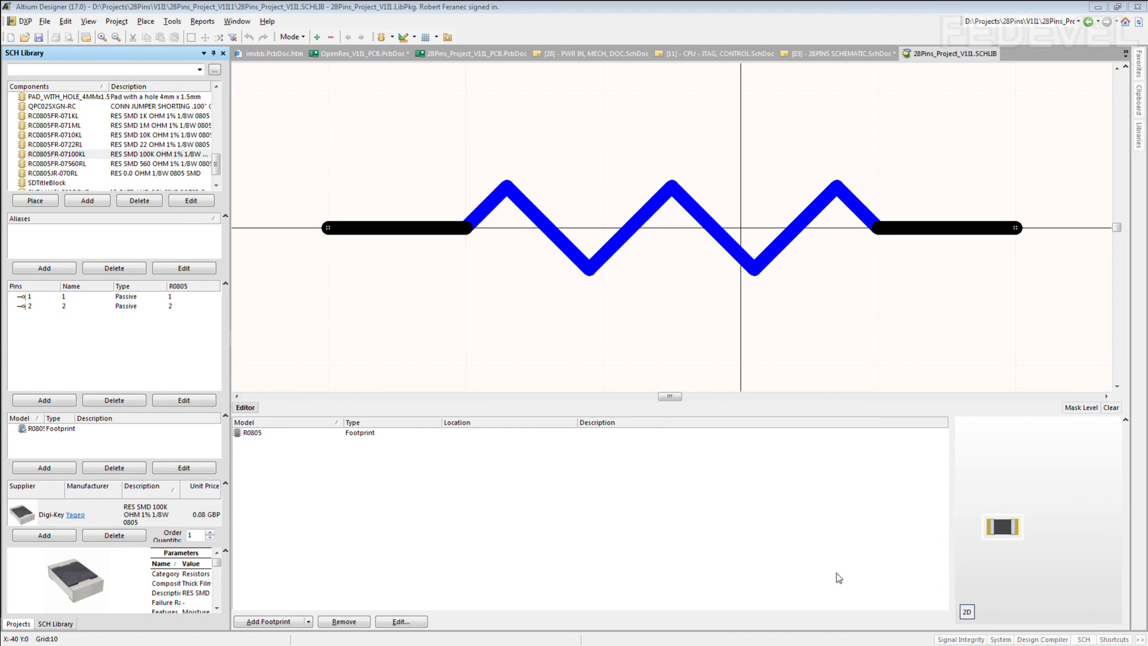
pyautogui.click(1000, 640)
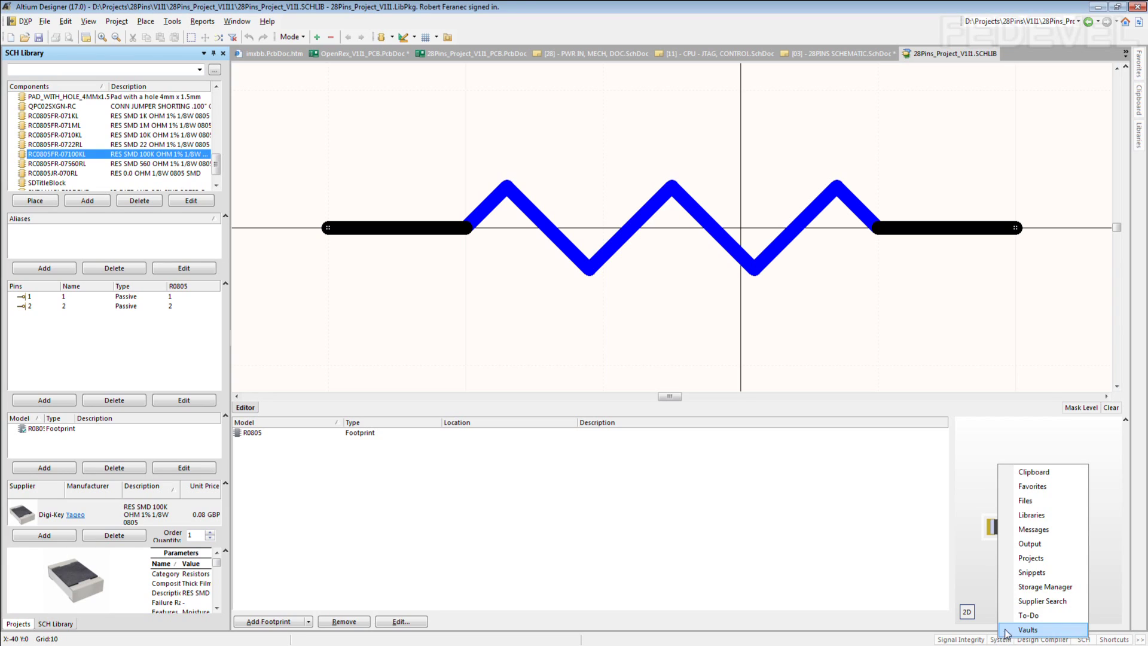
pyautogui.click(1020, 601)
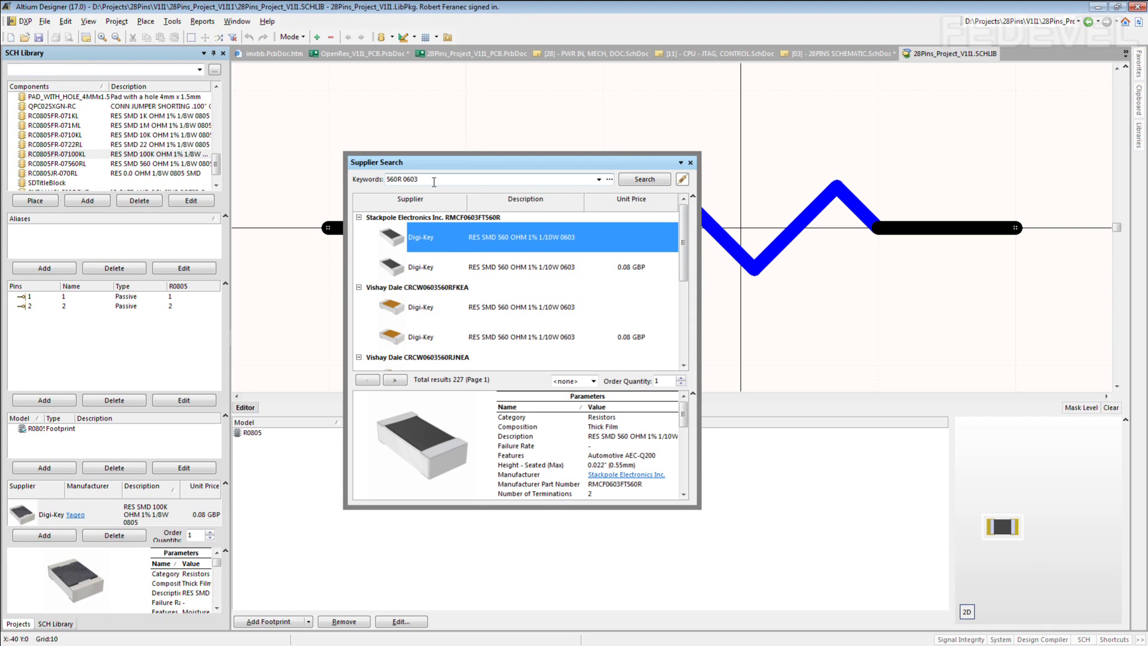
pyautogui.tripleClick(432, 179)
pyautogui.click(651, 180)
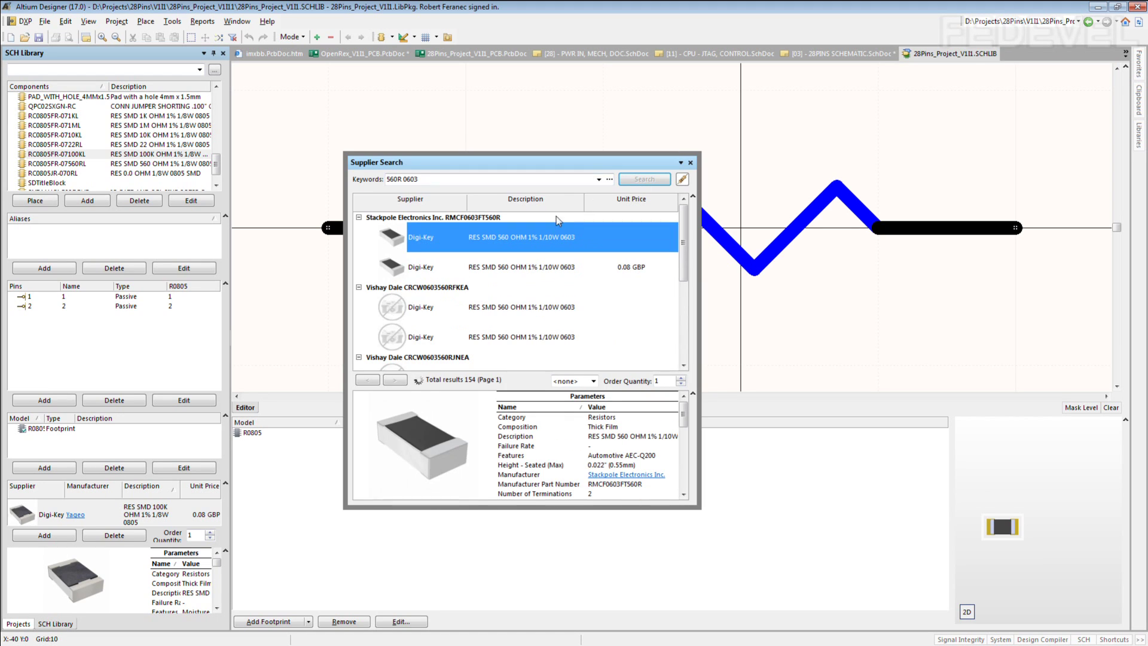
# Step: Import the top Digi-Key Stackpole RMCF0603FT560R result into the library and open supplier preferences
pyautogui.rightClick(466, 243)
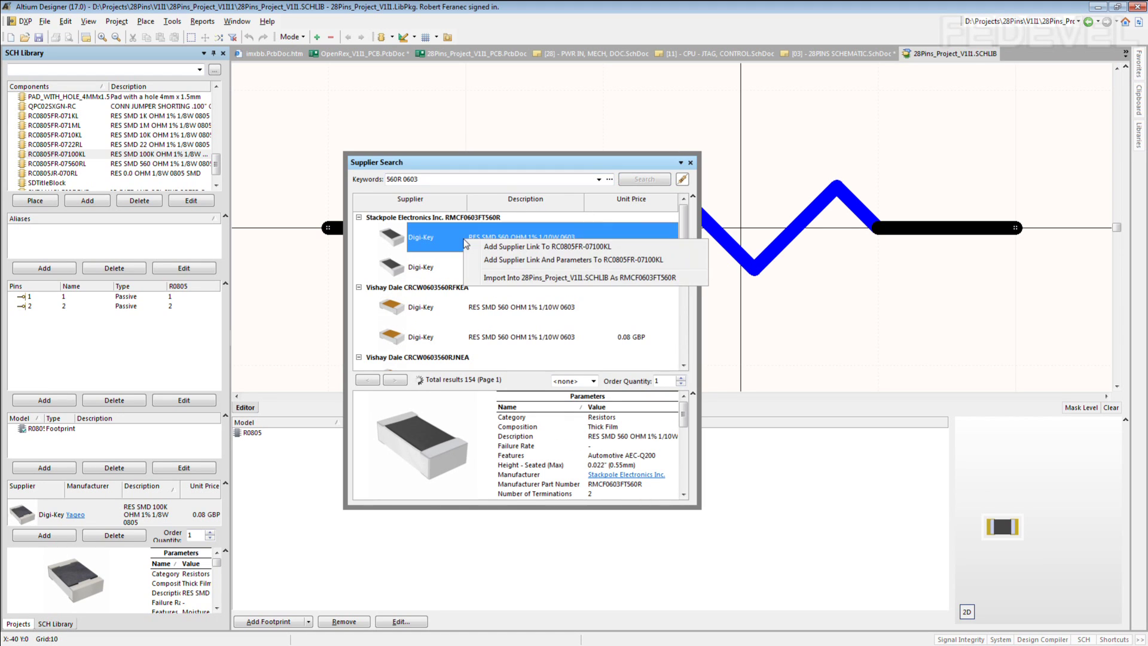
pyautogui.click(501, 278)
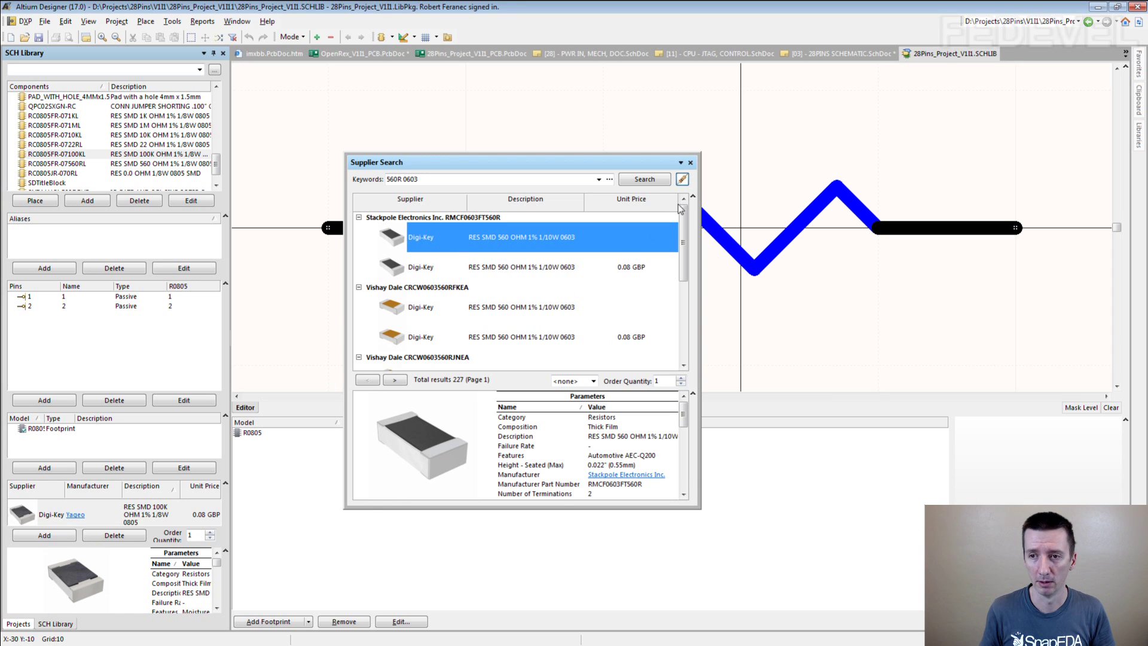
pyautogui.click(682, 179)
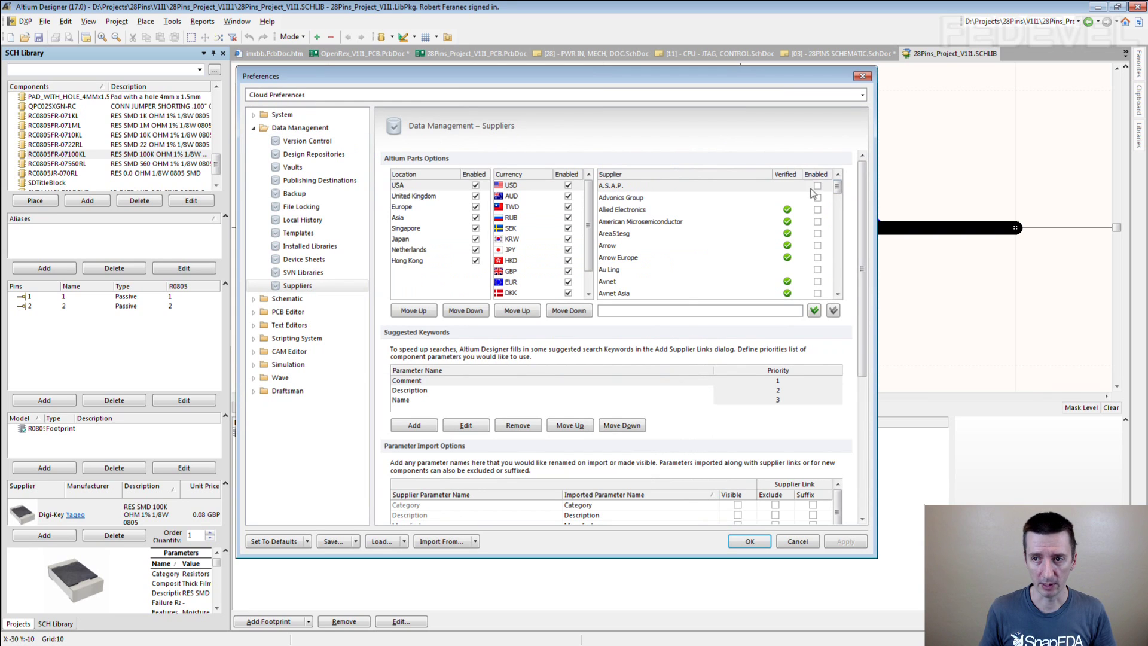
pyautogui.click(613, 246)
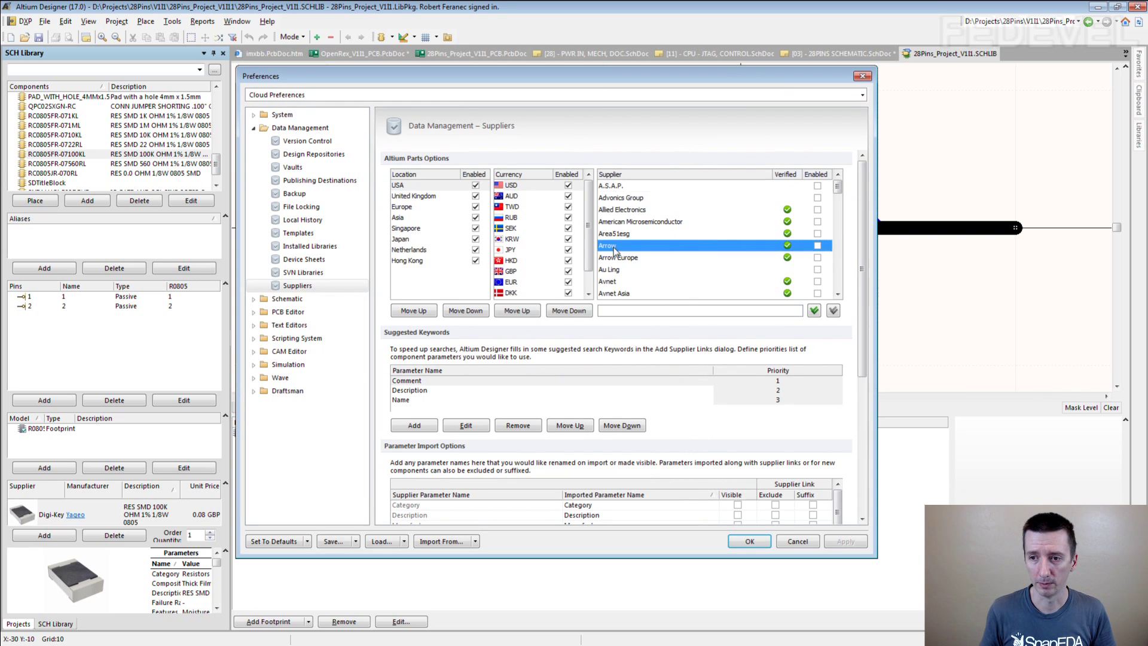
pyautogui.scroll(-1, 699, 265)
pyautogui.click(617, 247)
pyautogui.scroll(-1, 704, 262)
pyautogui.scroll(-4, 704, 262)
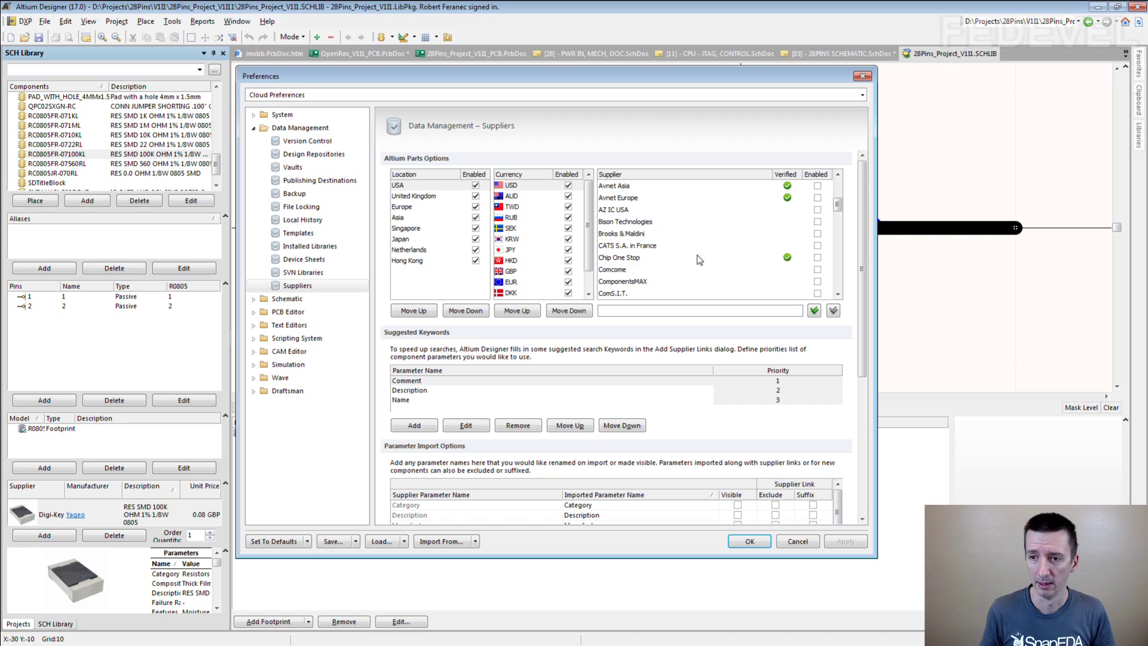
pyautogui.doubleClick(641, 223)
pyautogui.scroll(-2, 793, 226)
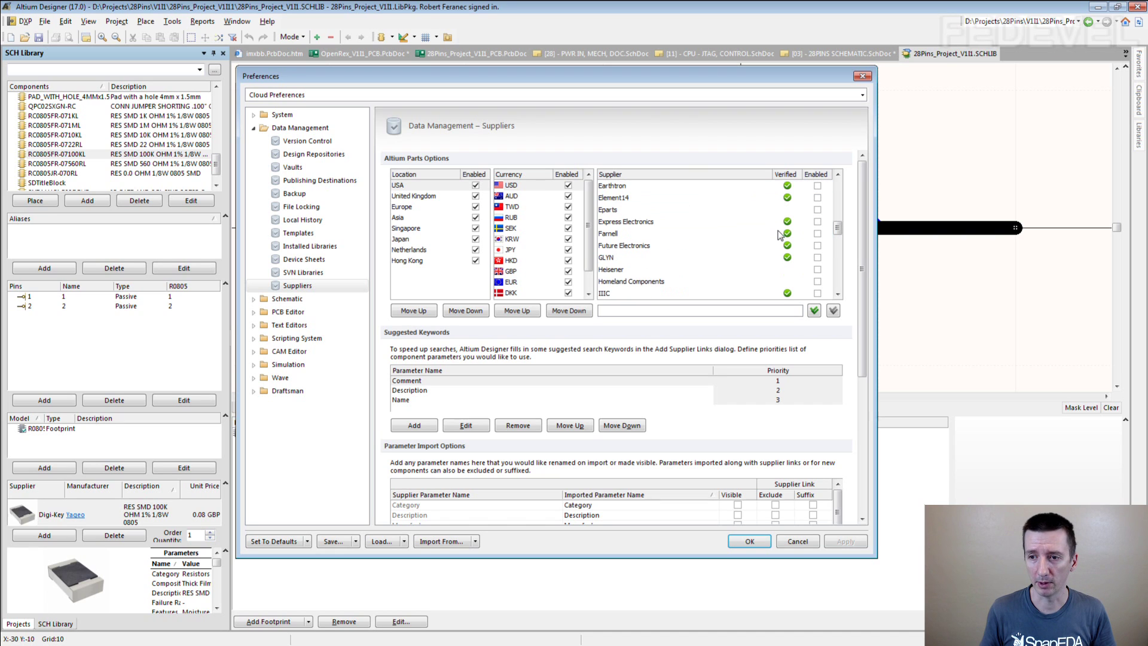
pyautogui.click(626, 234)
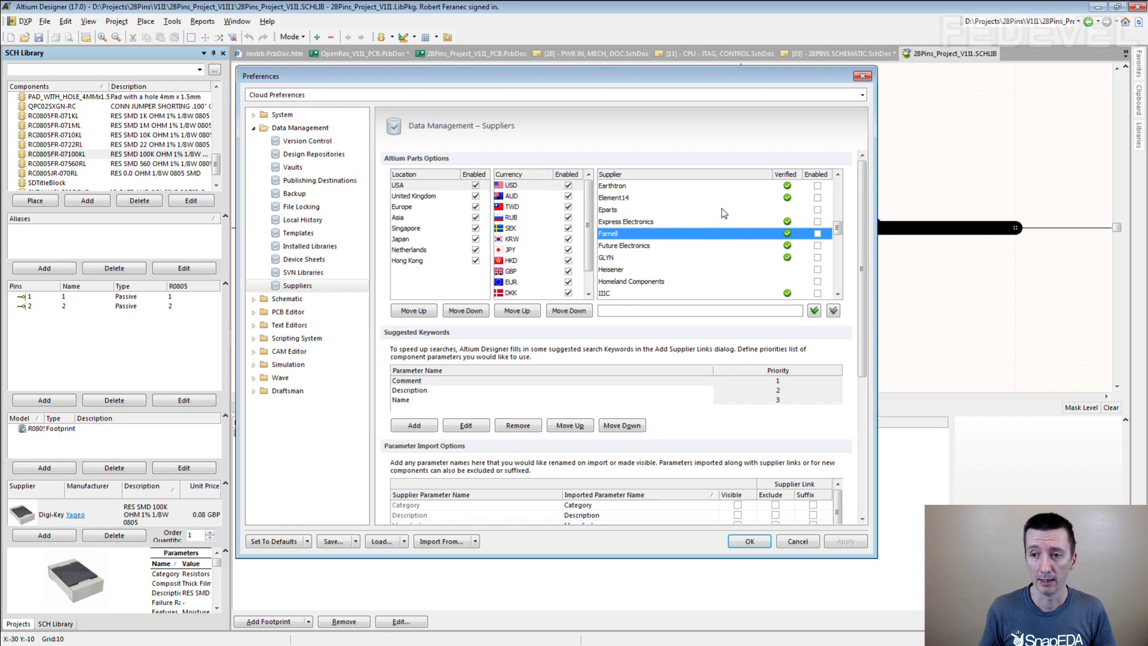
# Step: Close the supplier windows and check RC0805FR-0722RL's Digi-Key part number 311-22.0CRCT-ND
pyautogui.click(863, 75)
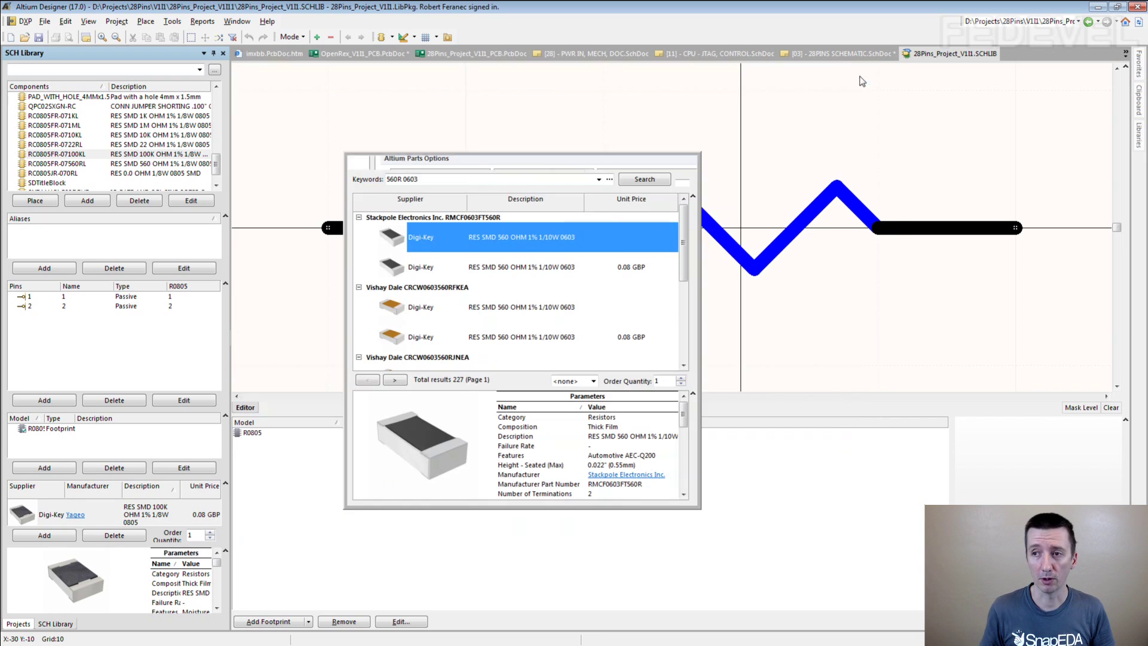
pyautogui.rightClick(491, 240)
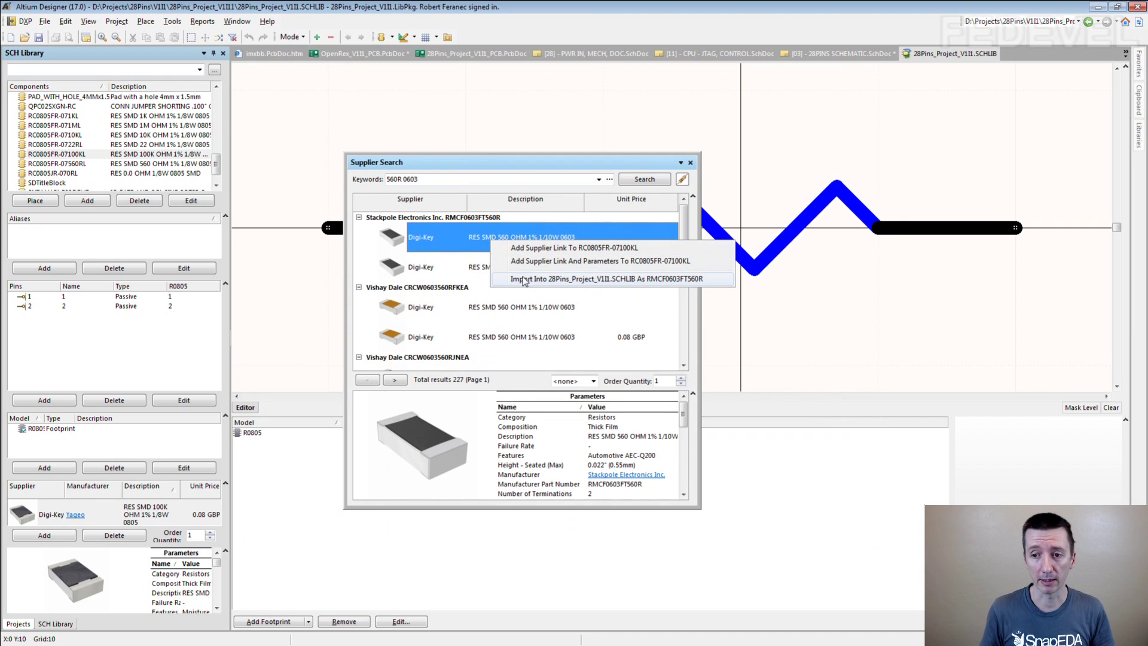
pyautogui.click(690, 162)
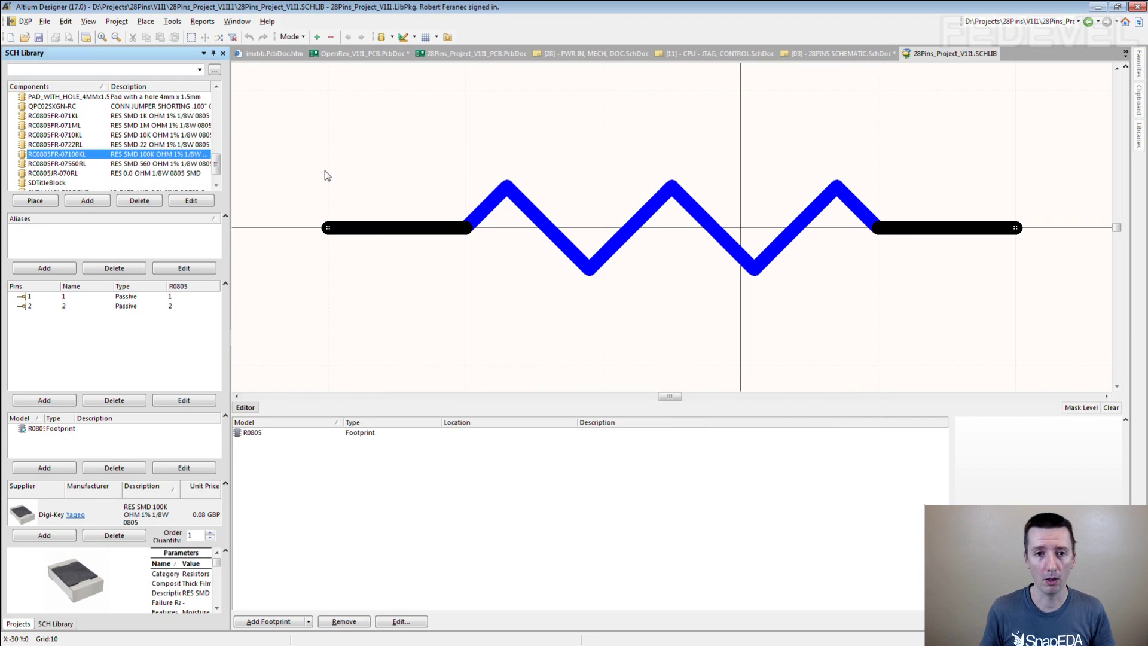
pyautogui.click(79, 146)
pyautogui.doubleClick(80, 146)
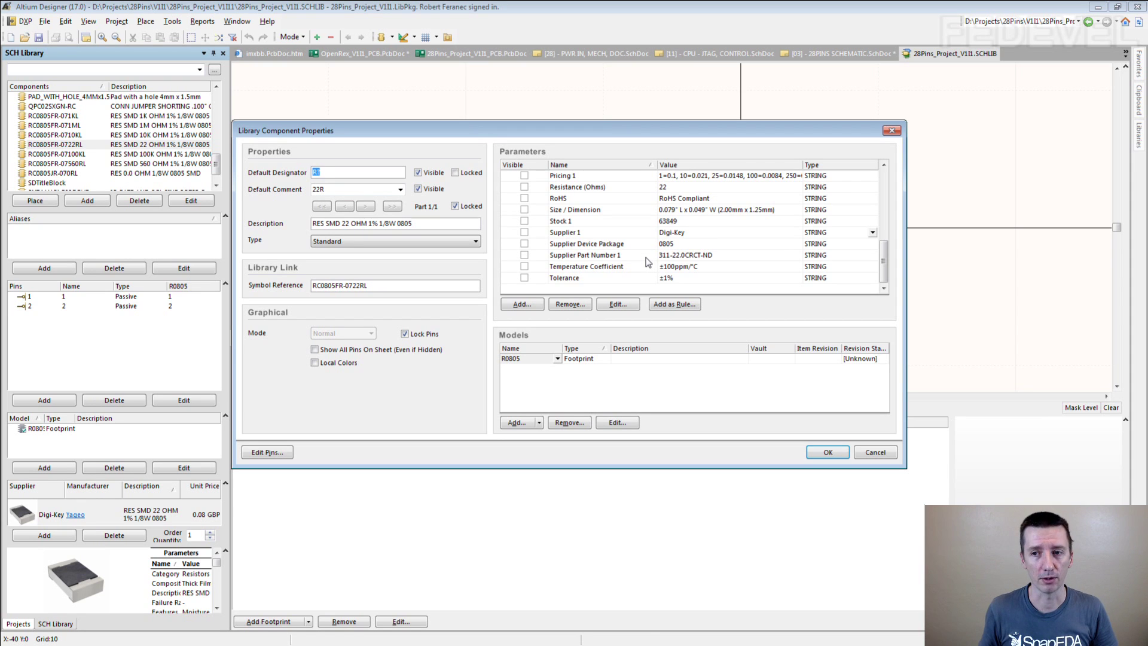
pyautogui.click(719, 257)
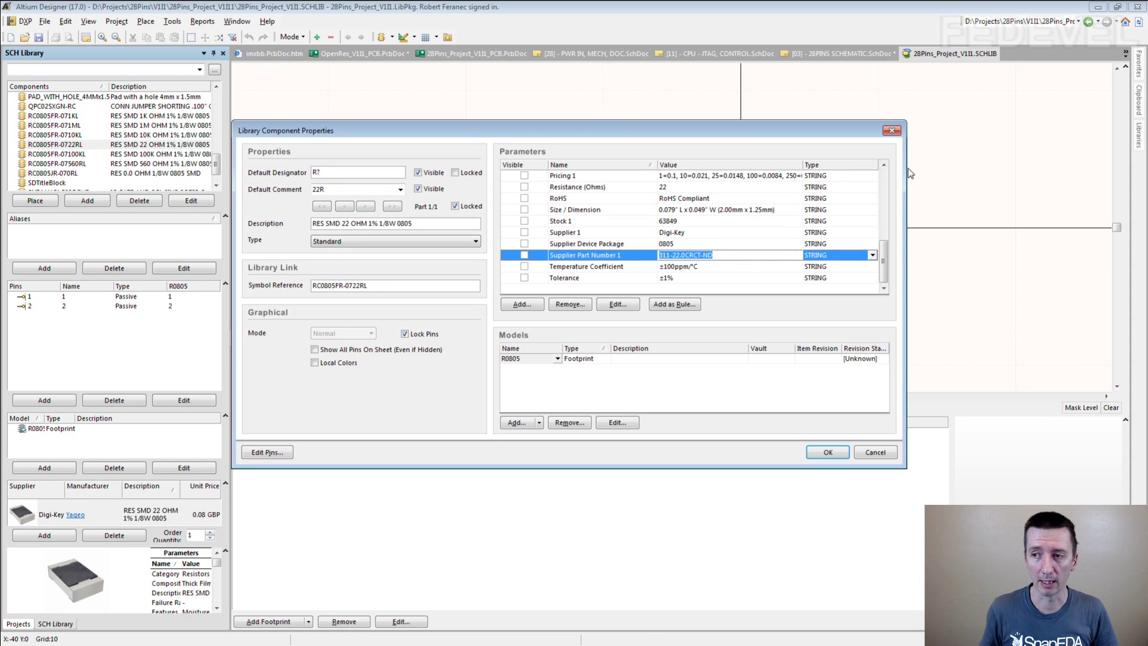
pyautogui.click(891, 130)
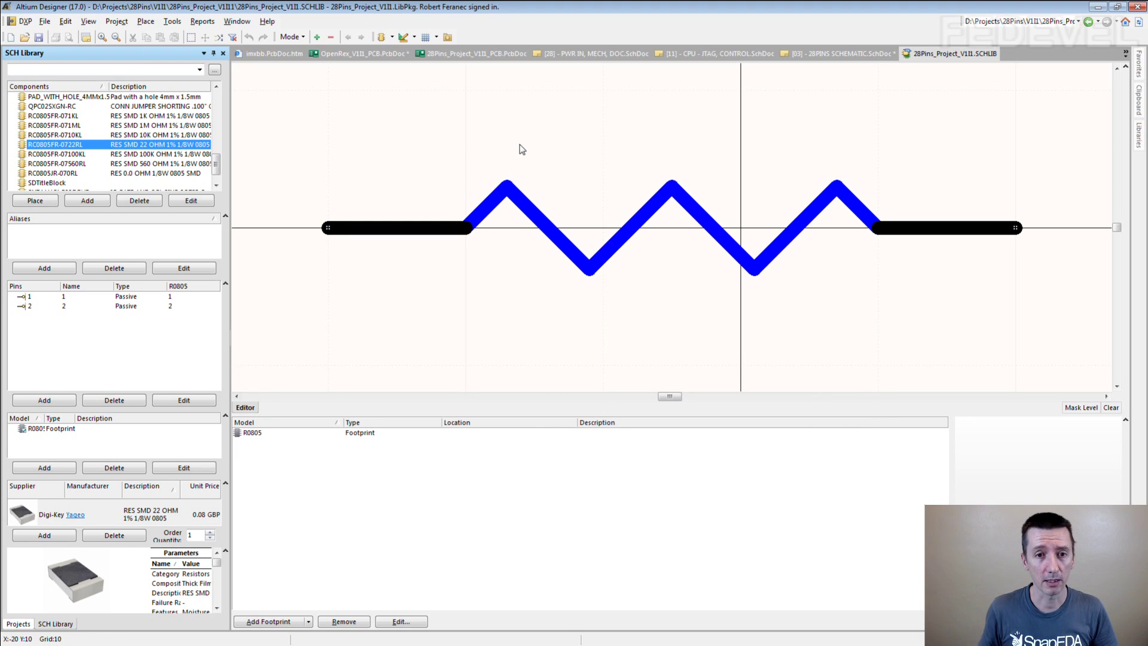
pyautogui.click(58, 135)
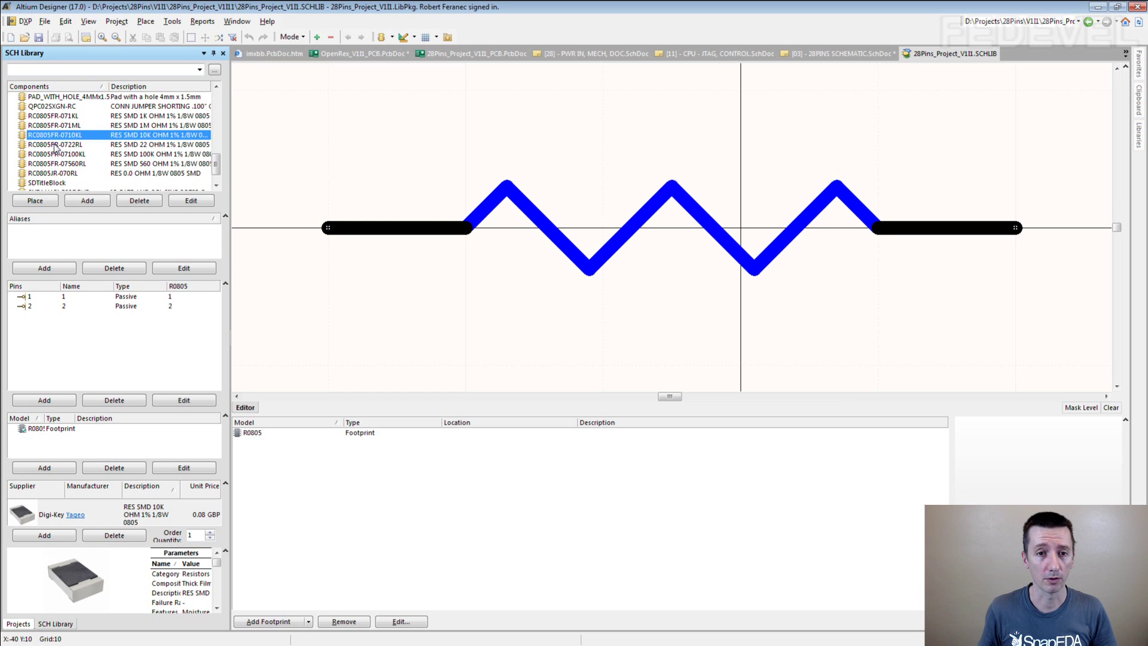
pyautogui.click(55, 144)
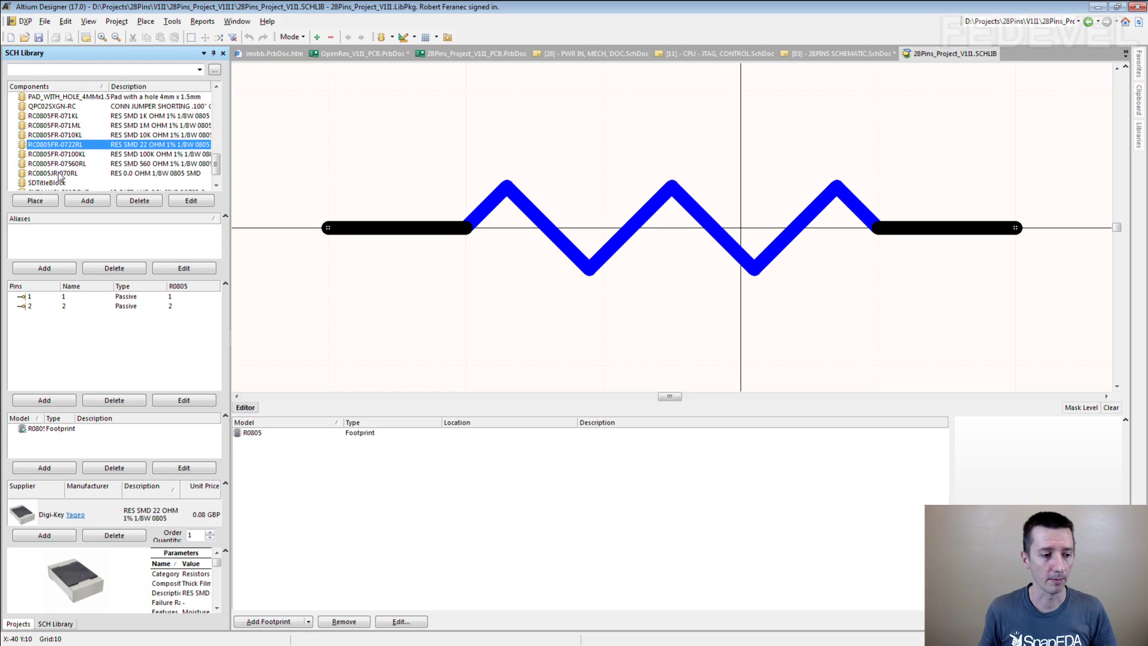